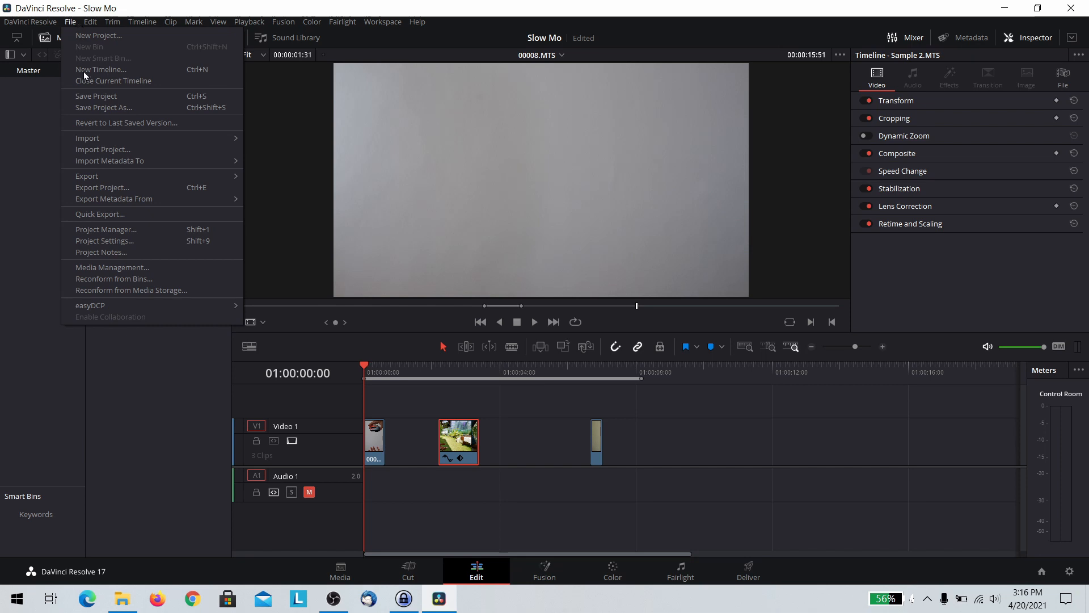
# Review the timeline and playback frame rates in the project's master settings.
pyautogui.click(102, 241)
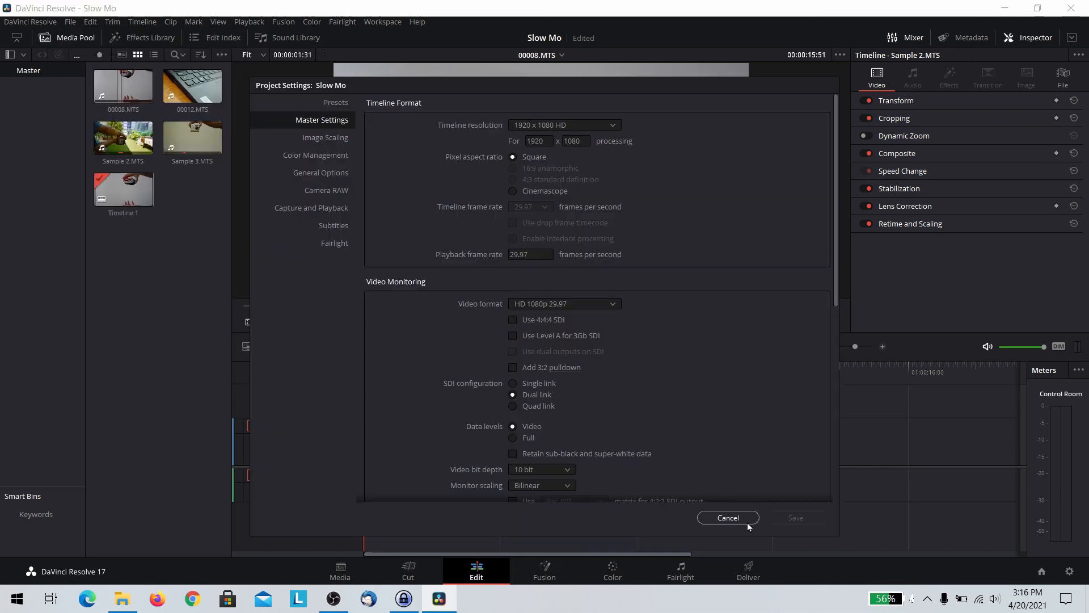
pyautogui.click(729, 517)
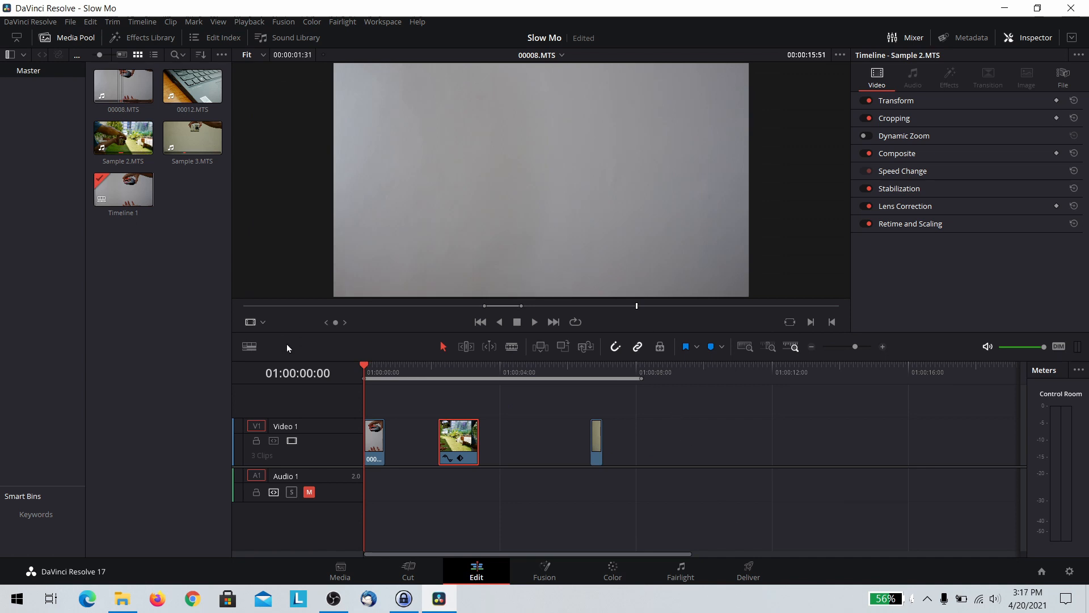
# Play the first clip from the start of the timeline and return the playhead to the beginning.
pyautogui.click(366, 367)
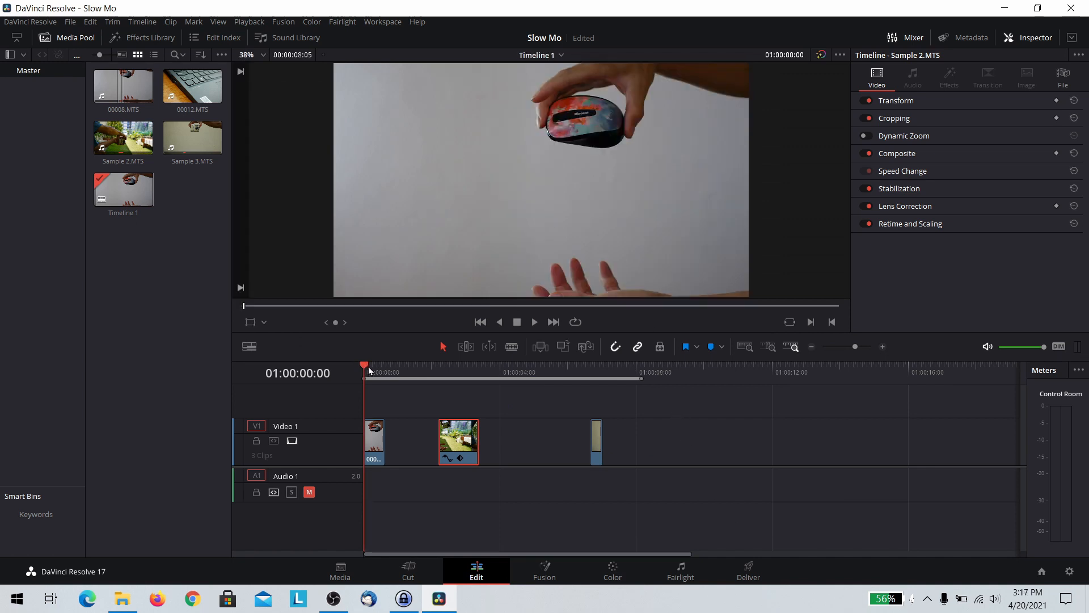
pyautogui.press('space')
pyautogui.click(365, 370)
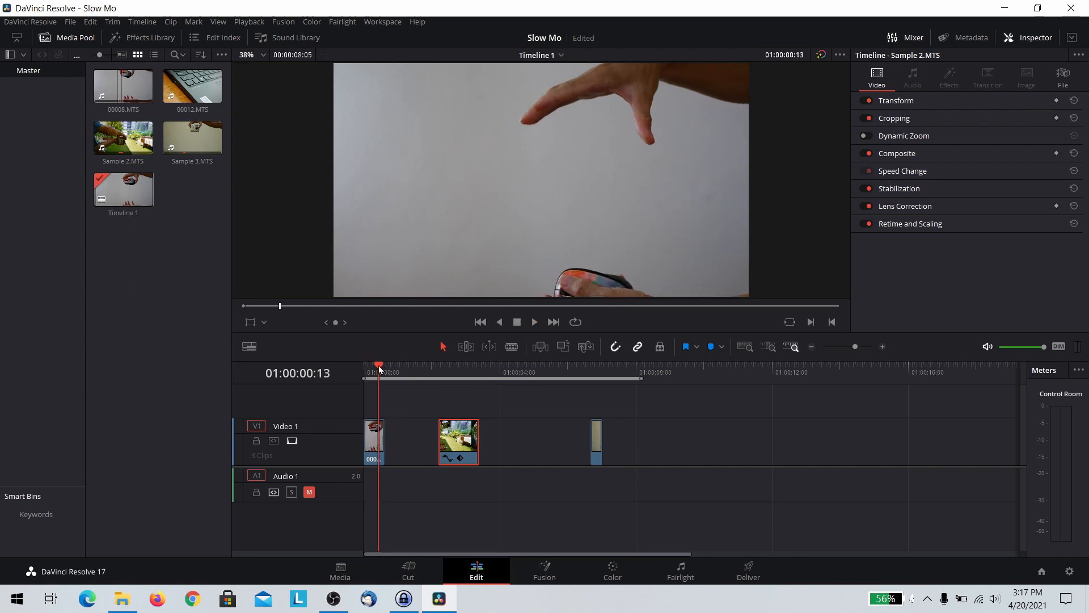
pyautogui.moveTo(379, 366); pyautogui.dragTo(365, 366)
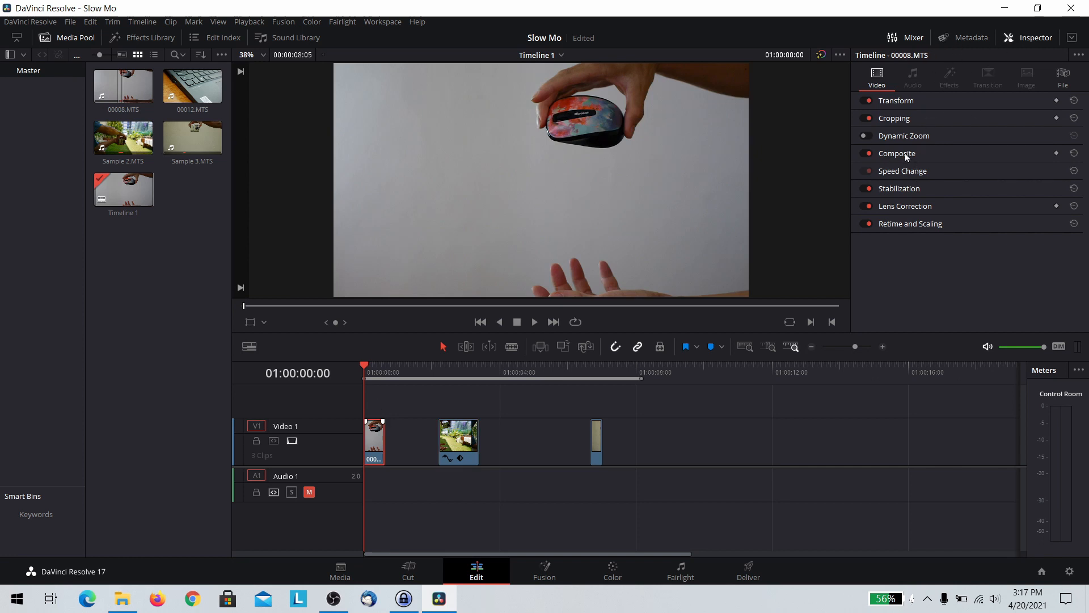
# Set the 00008.MTS clip's speed to 50% and play back the slowed clip.
pyautogui.click(910, 169)
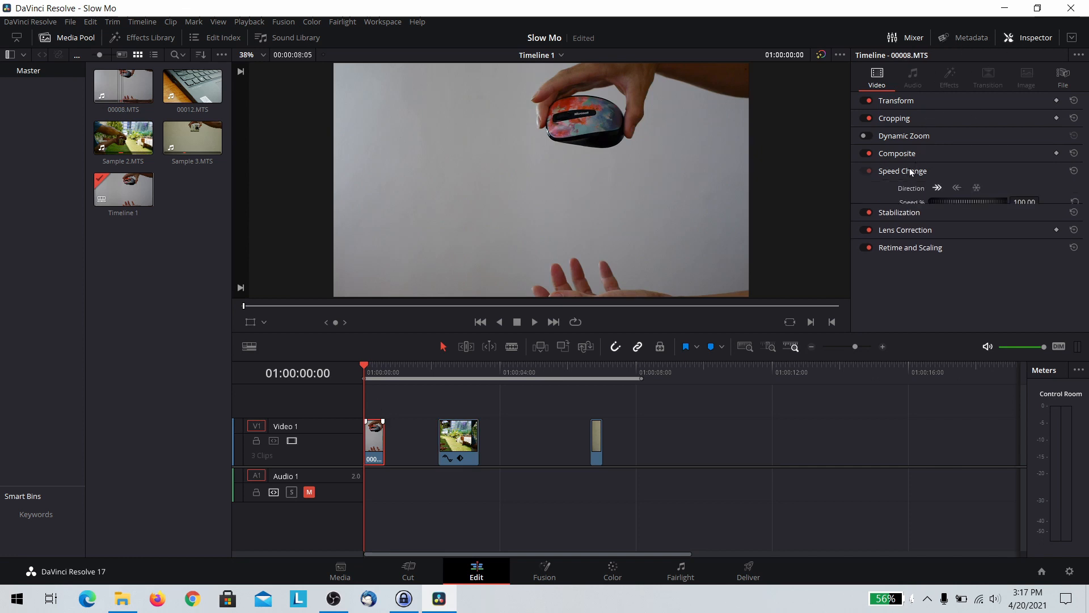
pyautogui.click(1023, 202)
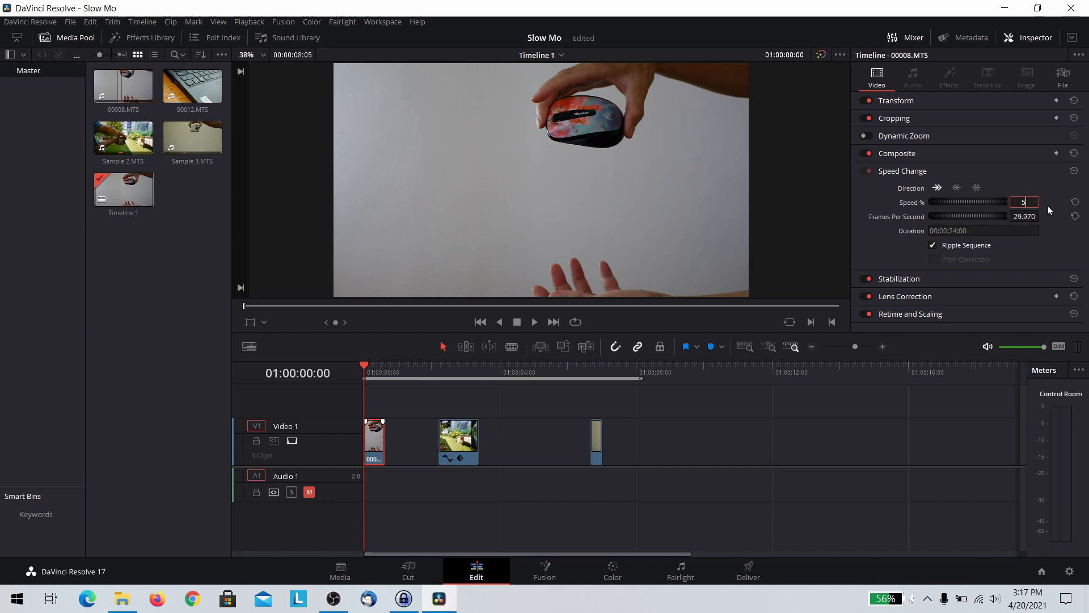
pyautogui.press('Return')
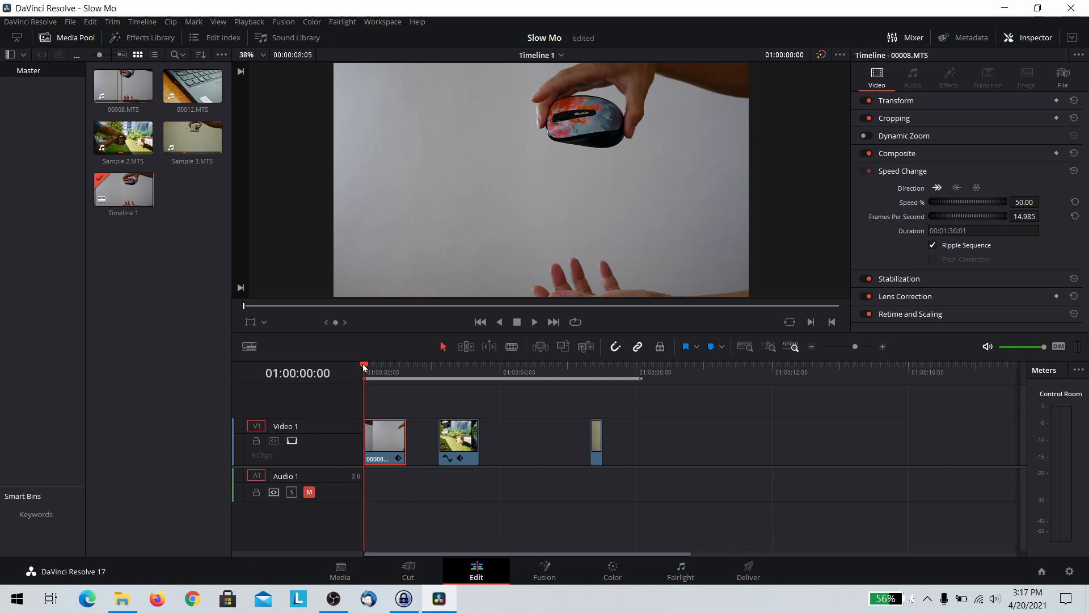
pyautogui.moveTo(364, 367)
pyautogui.mouseDown()
pyautogui.moveTo(379, 369)
pyautogui.moveTo(370, 369)
pyautogui.mouseUp()
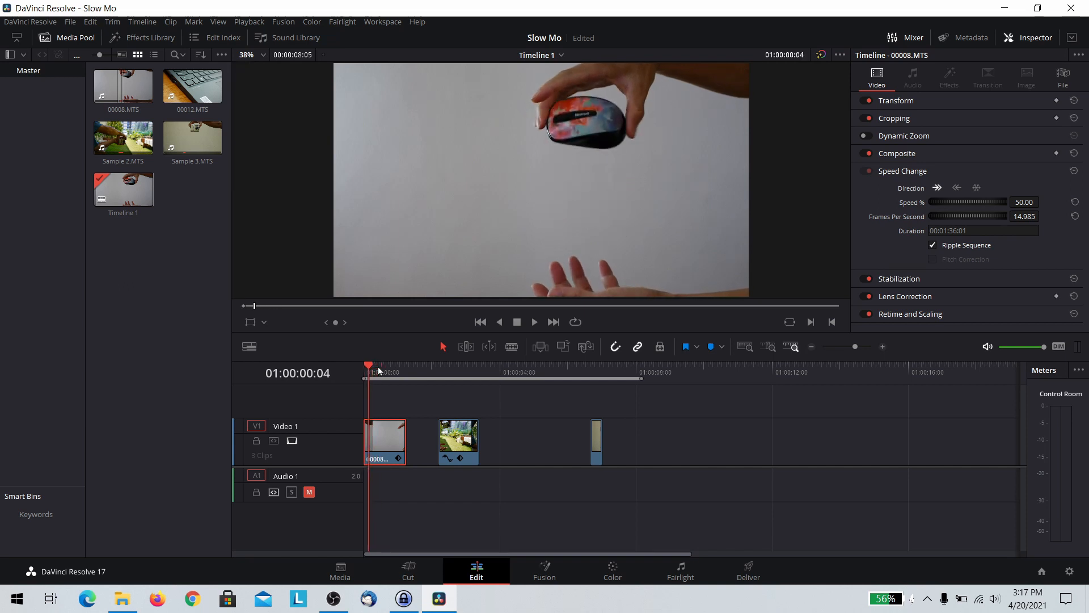
pyautogui.press('space')
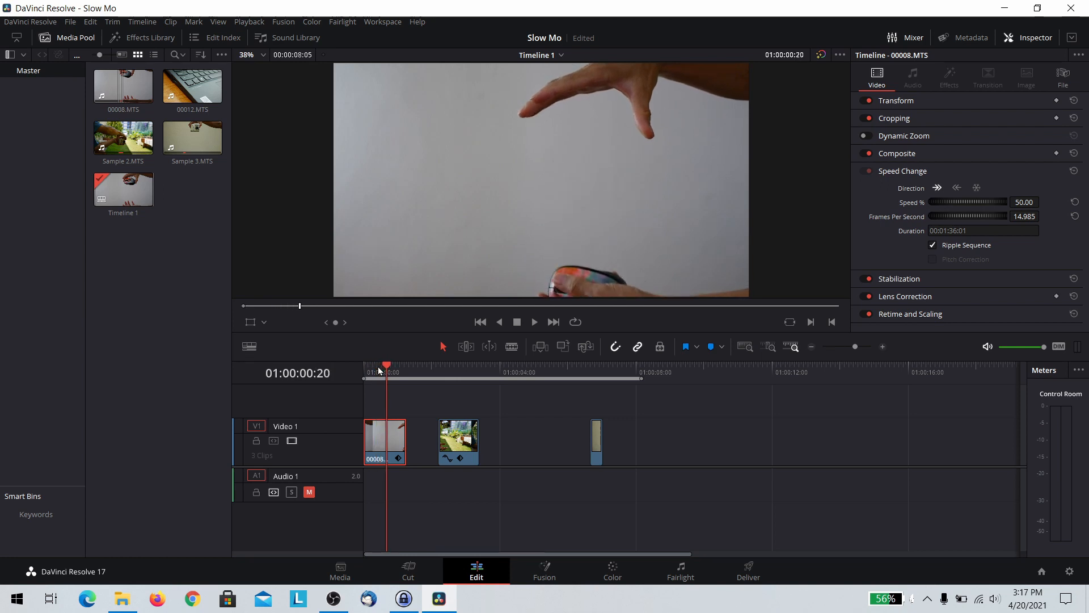
# Set the Sample 2.MTS clip's speed to 50%.
pyautogui.click(461, 438)
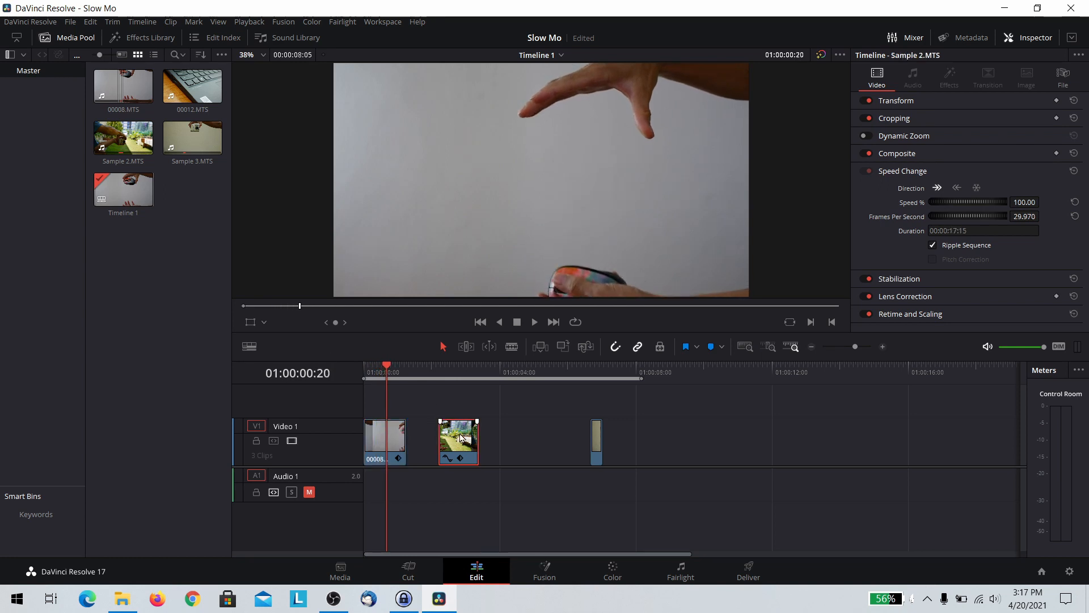
pyautogui.click(1020, 203)
pyautogui.write('50')
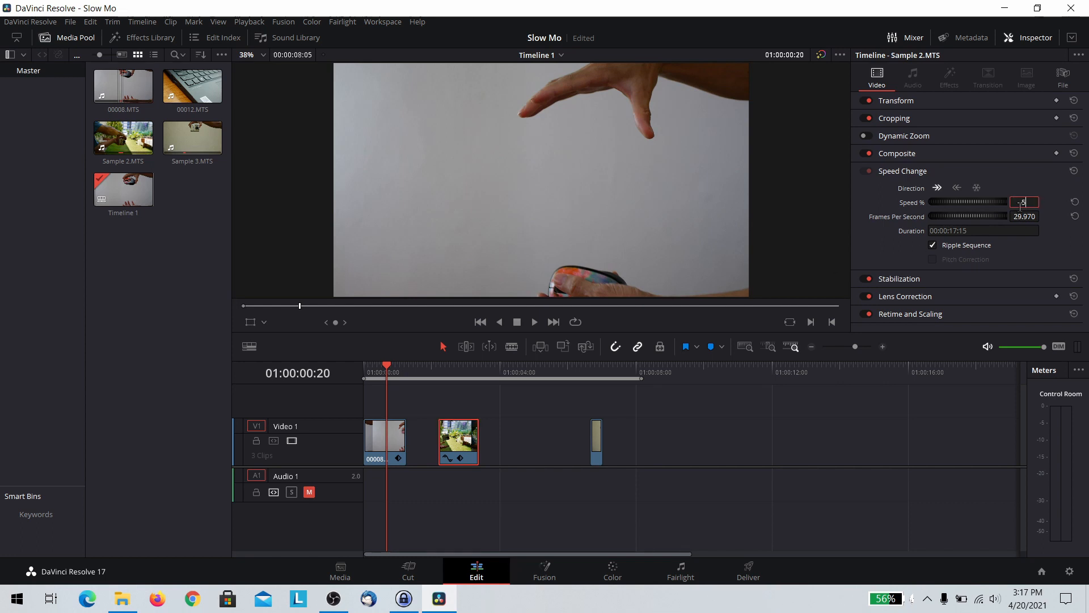
pyautogui.press('Return')
# Step frame by frame through the camera drop in the Sample 2.MTS clip to examine its motion.
pyautogui.click(456, 364)
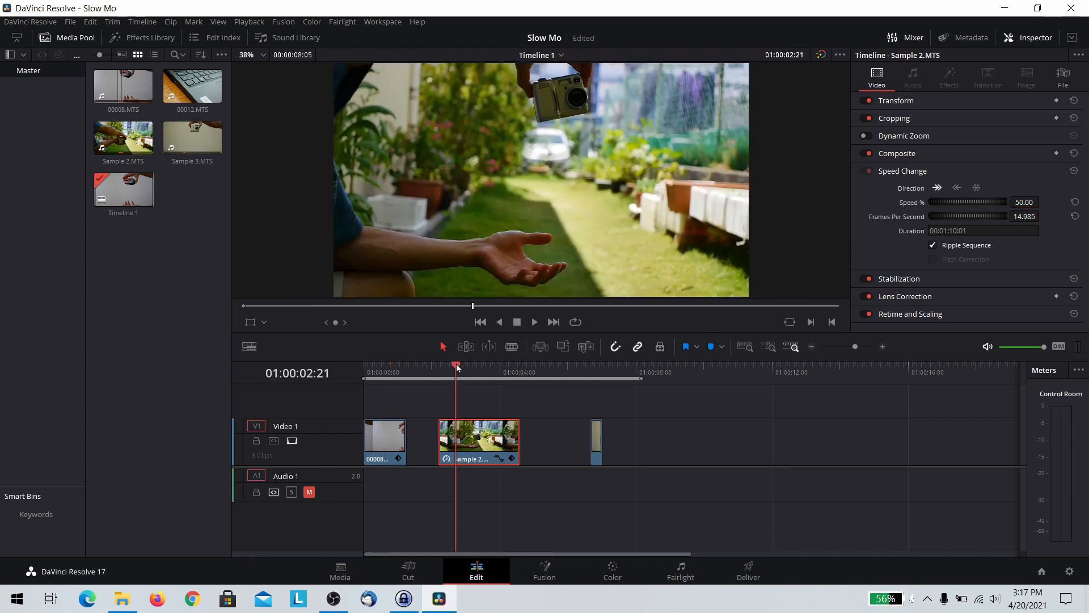
pyautogui.click(488, 369)
pyautogui.press('Right')
pyautogui.press('Right')
pyautogui.press('Right')
pyautogui.press('Right')
pyautogui.press('Right')
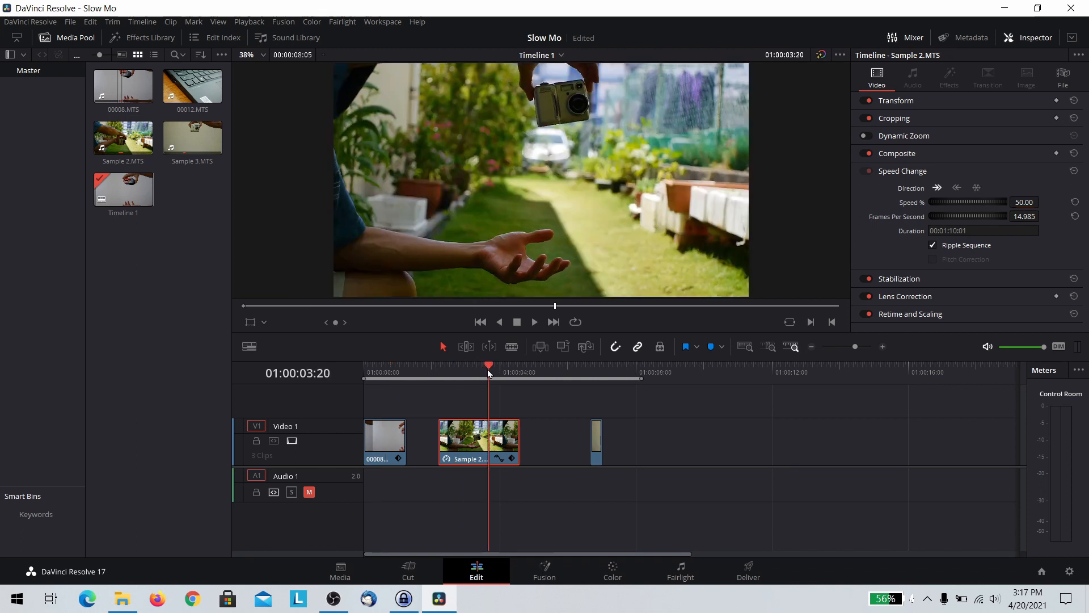
pyautogui.press('Right')
pyautogui.press('Right')
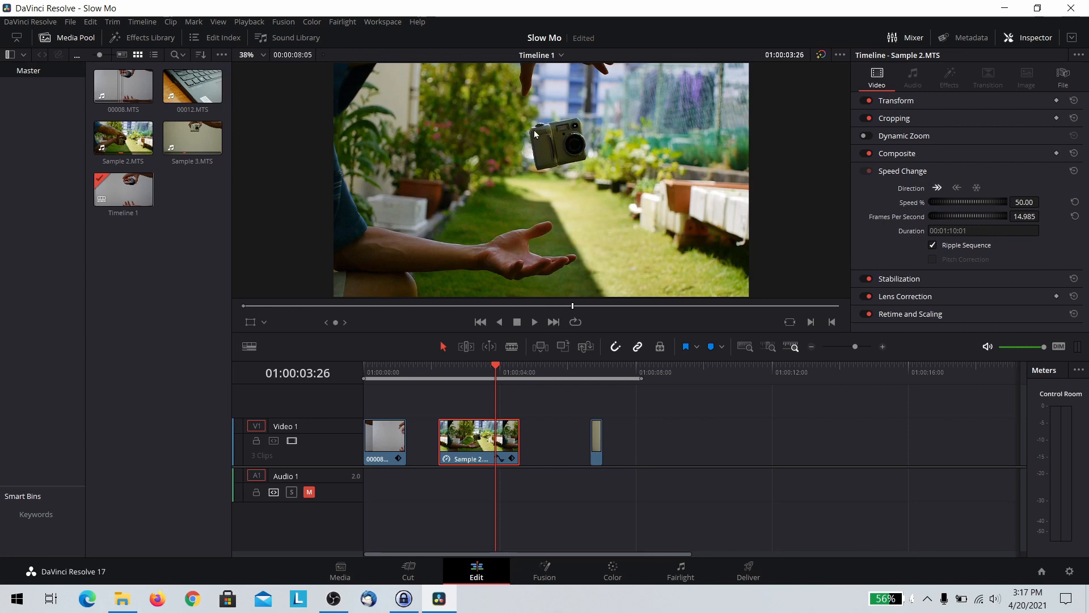
pyautogui.press('Right')
pyautogui.press('Right')
pyautogui.press('Right')
pyautogui.press('Right')
pyautogui.press('Right')
pyautogui.press('Right')
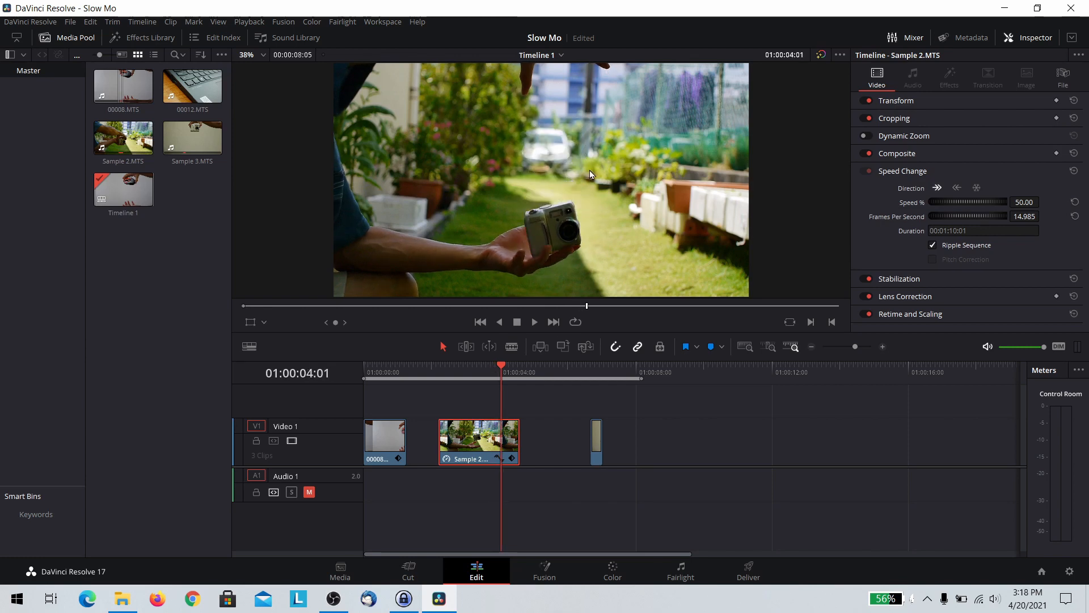
pyautogui.press('Right')
pyautogui.press('Right')
pyautogui.press('Right')
pyautogui.press('Right')
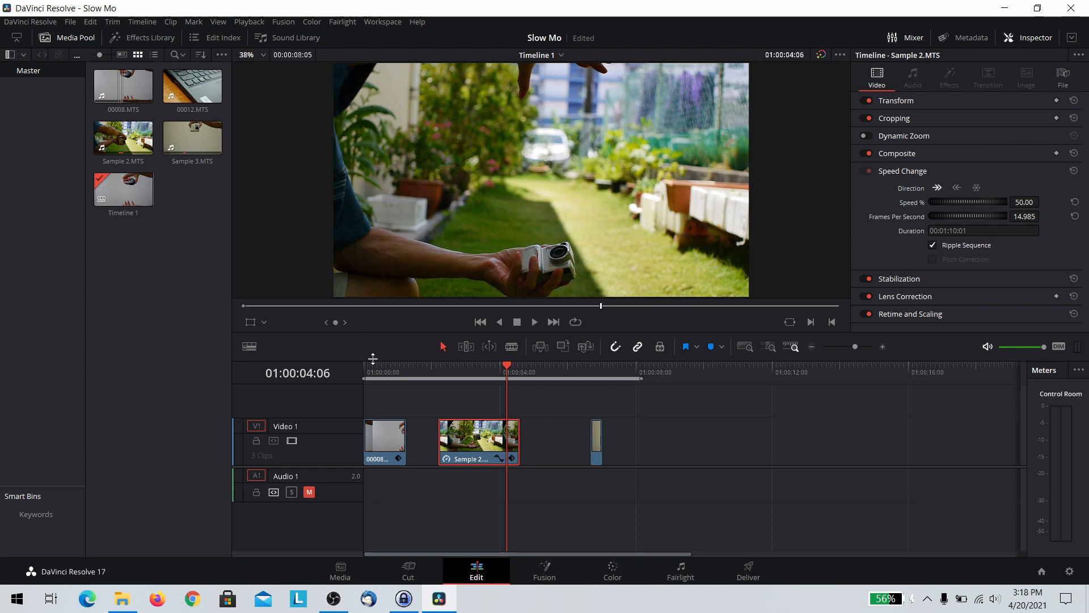
# Shift the Sample 2.MTS clip further along the track to make room, and set the 00008.MTS clip's speed to 25%.
pyautogui.moveTo(467, 437); pyautogui.dragTo(480, 431)
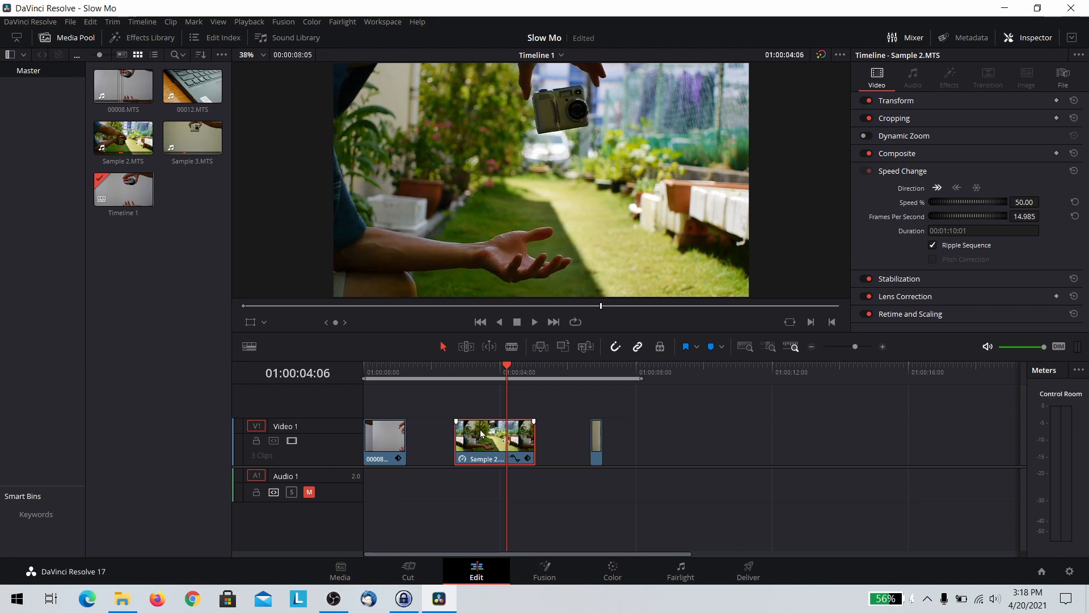
pyautogui.click(367, 369)
pyautogui.click(382, 439)
pyautogui.click(1023, 202)
pyautogui.write('25')
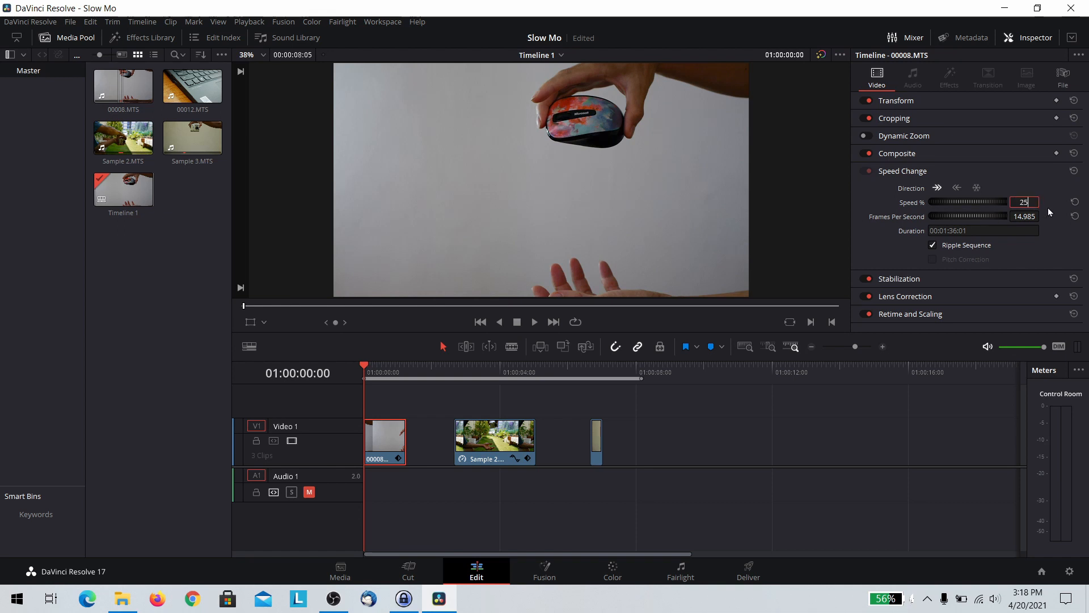
pyautogui.press('Return')
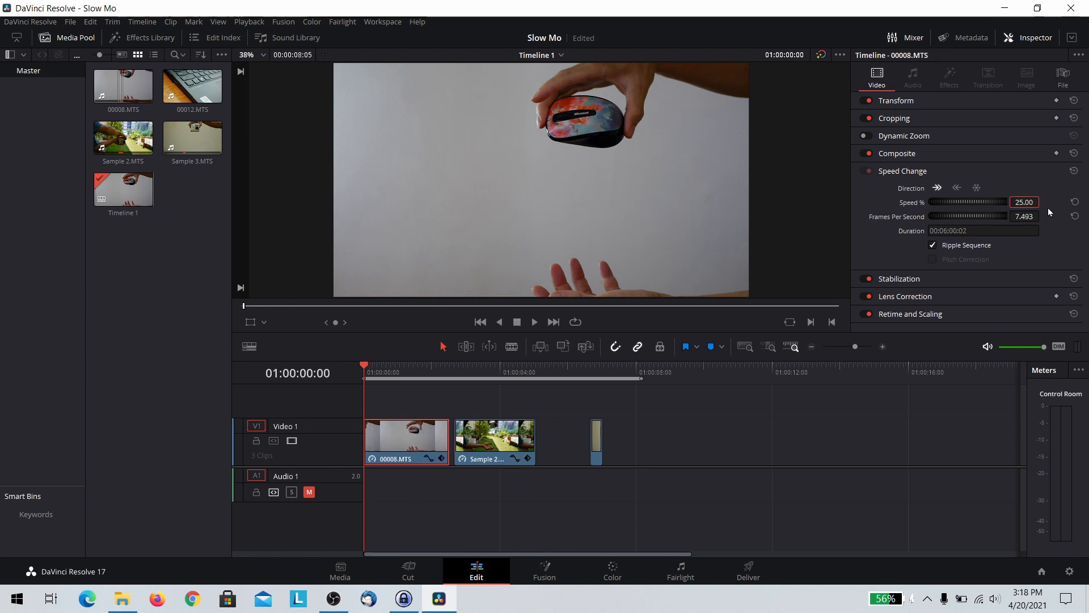
# Step frame by frame through the mouse drop in the 00008.MTS clip to examine the slow motion.
pyautogui.click(394, 369)
pyautogui.moveTo(392, 366); pyautogui.dragTo(382, 366)
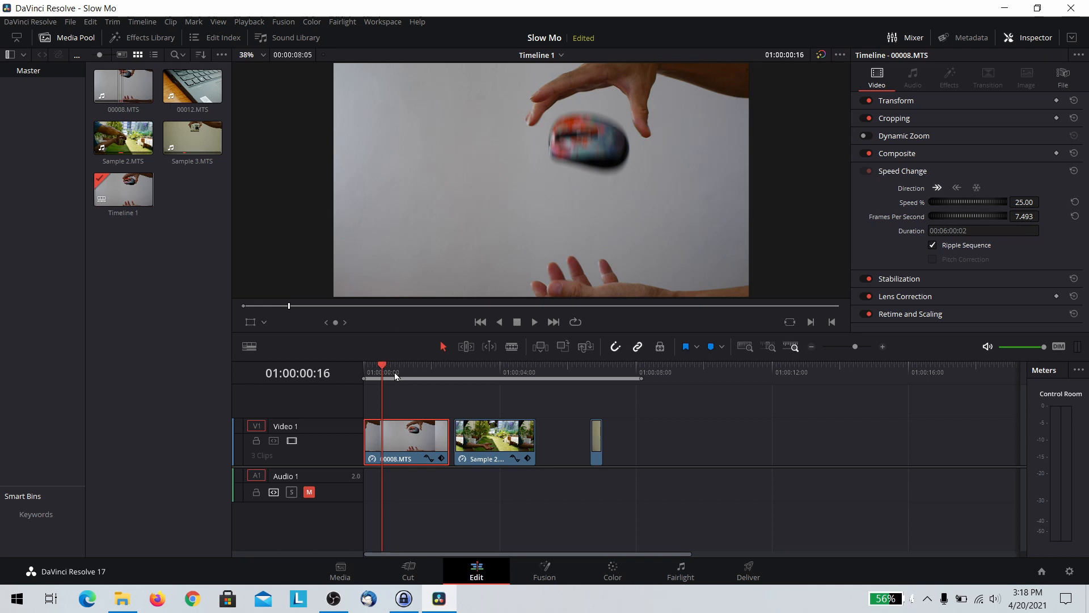
pyautogui.press('Right')
pyautogui.press('Right')
pyautogui.press('Right')
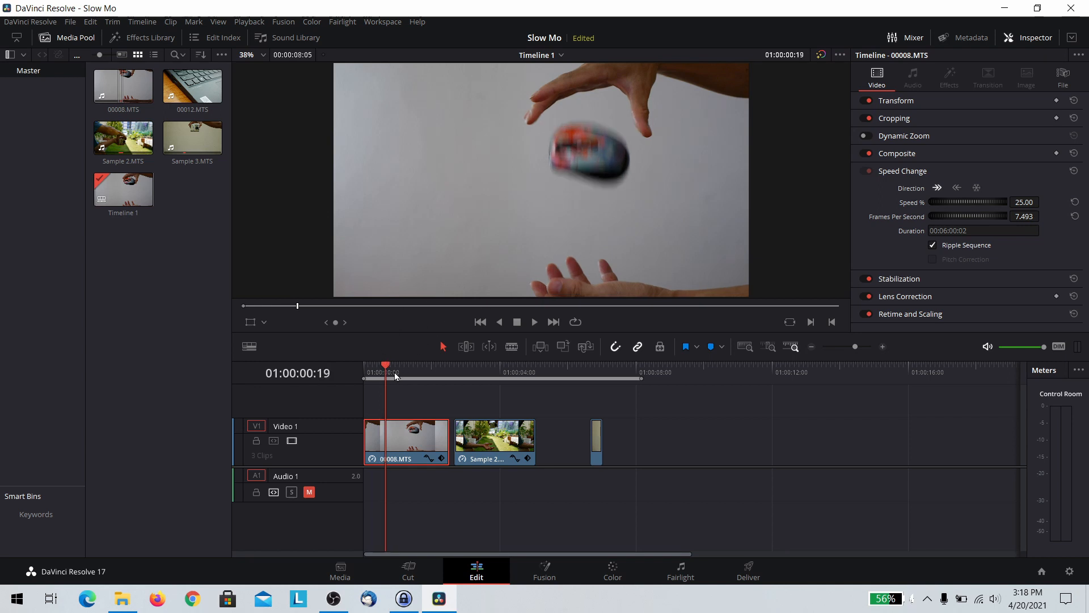
pyautogui.press('Right')
pyautogui.press('Right')
pyautogui.press('Right')
pyautogui.press('Right')
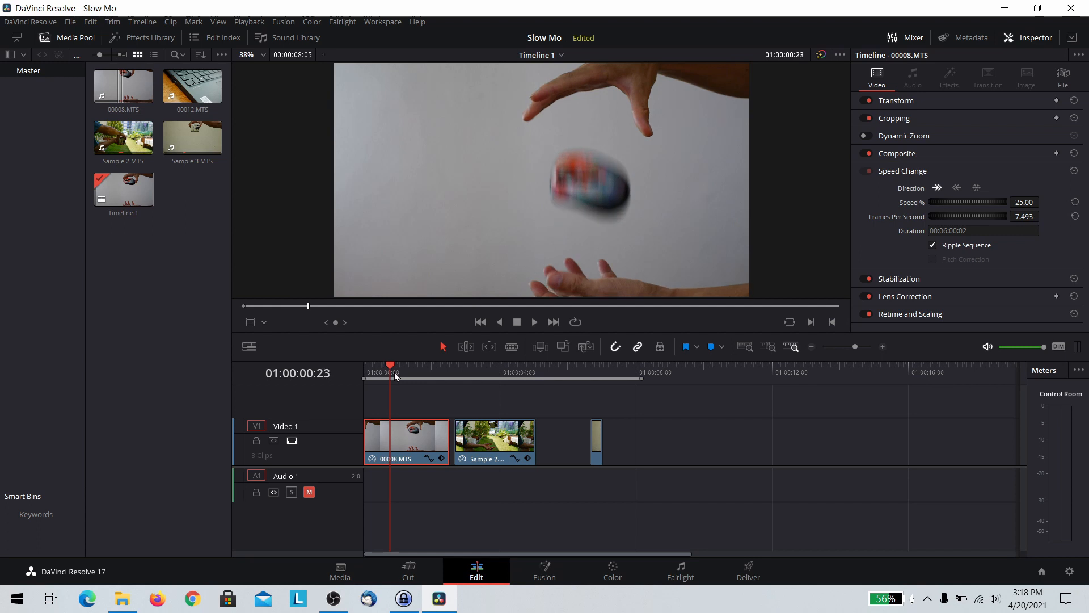
pyautogui.press('Right')
pyautogui.press('Right')
pyautogui.press('Right')
pyautogui.press('Right')
pyautogui.press('Right')
pyautogui.press('Right')
pyautogui.press('Right')
pyautogui.press('Right')
pyautogui.press('Right')
pyautogui.press('Right')
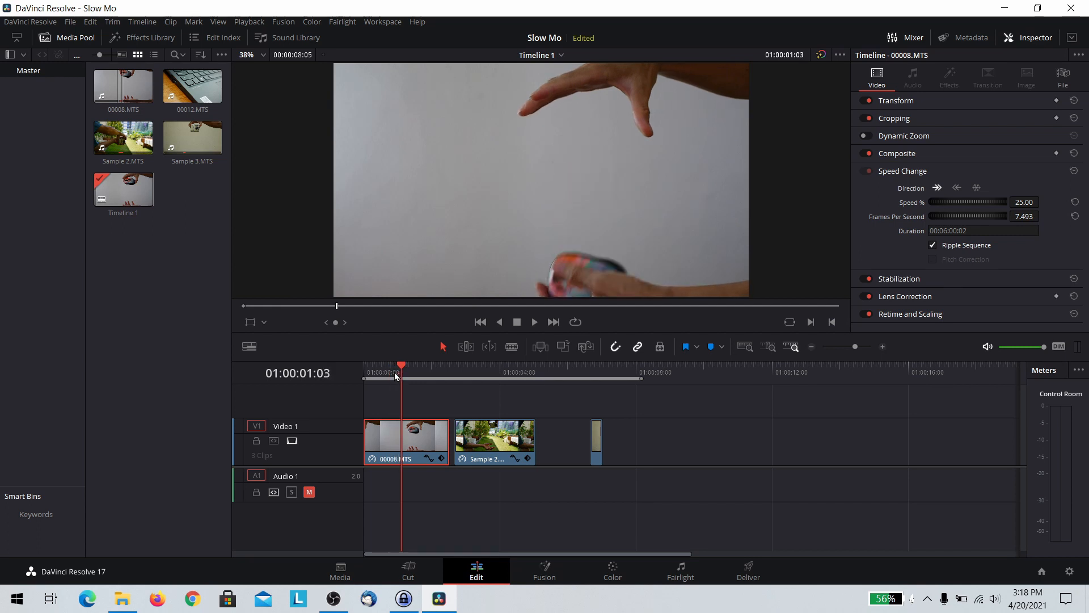
# Shift the last clip further along the track, and set the Sample 2.MTS clip's speed to 25%, previewing the drop.
pyautogui.click(500, 446)
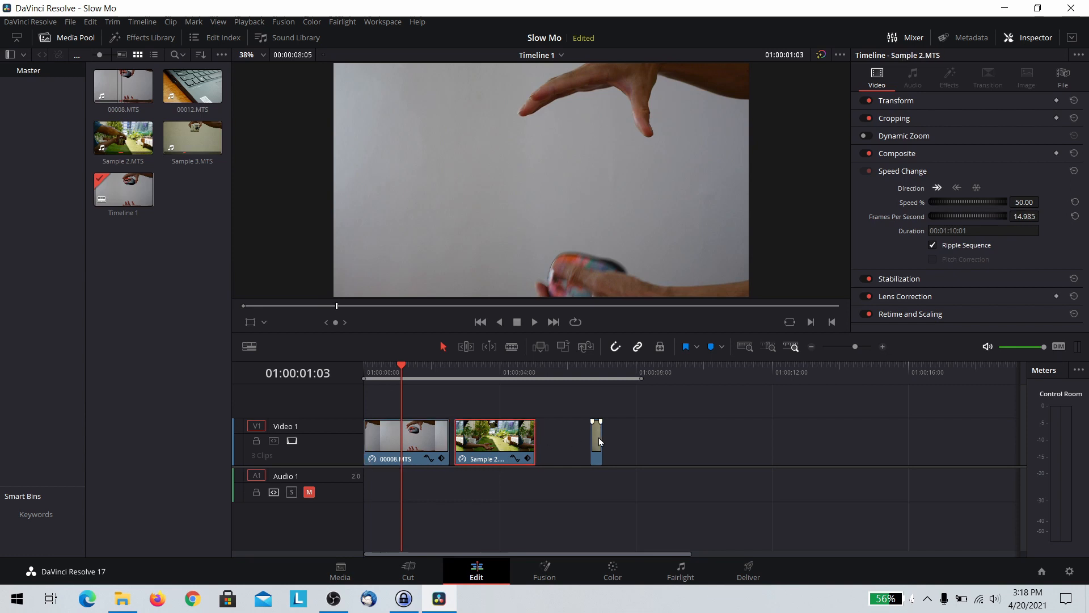
pyautogui.moveTo(596, 447); pyautogui.dragTo(612, 442)
pyautogui.doubleClick(488, 437)
pyautogui.click(1024, 202)
pyautogui.write('25')
pyautogui.press('Return')
pyautogui.click(549, 366)
pyautogui.press('space')
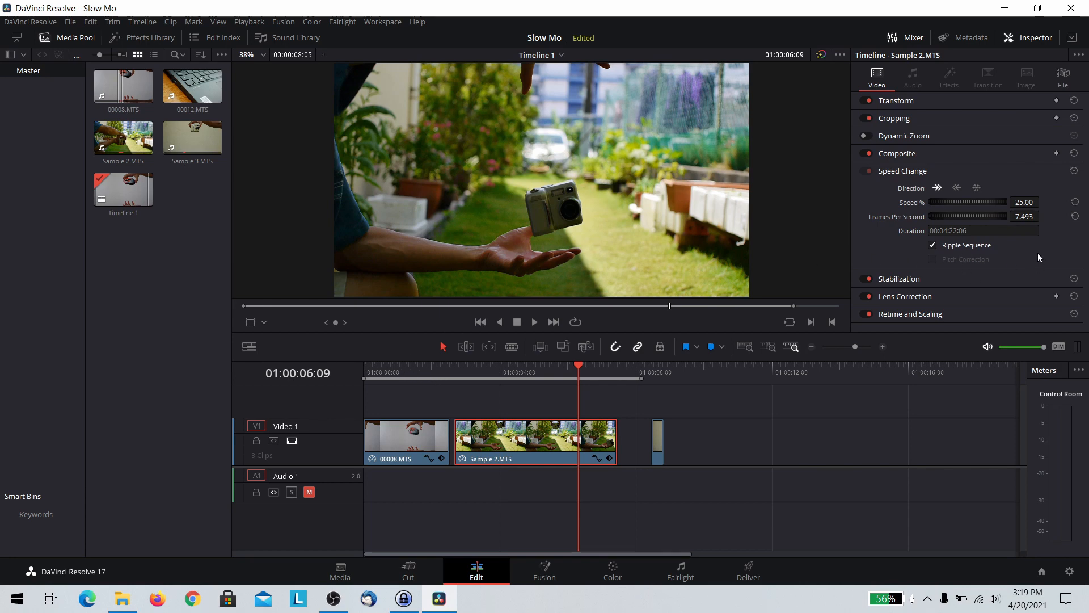
# Set the Sample 2.MTS clip's retime process to Optical Flow.
pyautogui.click(972, 315)
pyautogui.moveTo(1087, 277); pyautogui.dragTo(1084, 333)
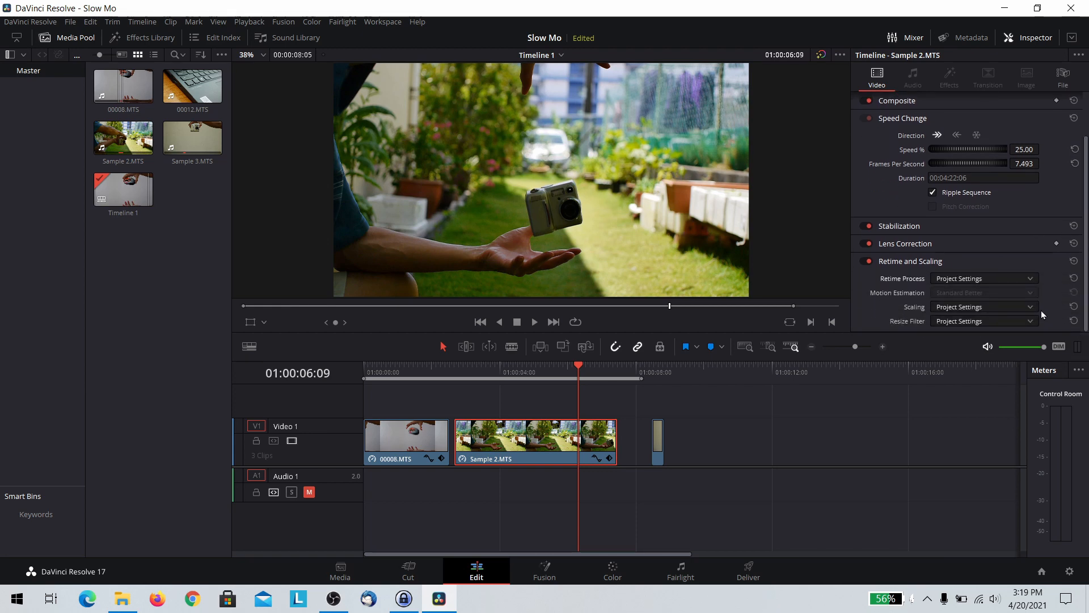
pyautogui.click(970, 279)
pyautogui.click(978, 332)
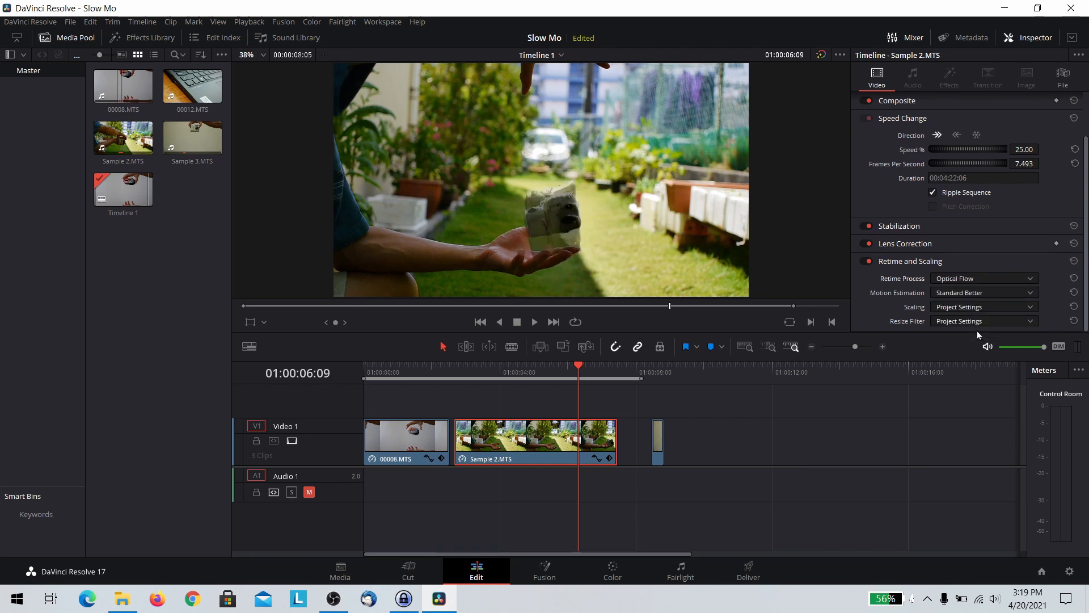
# Play the Sample 2.MTS camera drop from 01:00:05:10 to check the smoothness of the motion.
pyautogui.click(576, 365)
pyautogui.moveTo(577, 363); pyautogui.dragTo(546, 370)
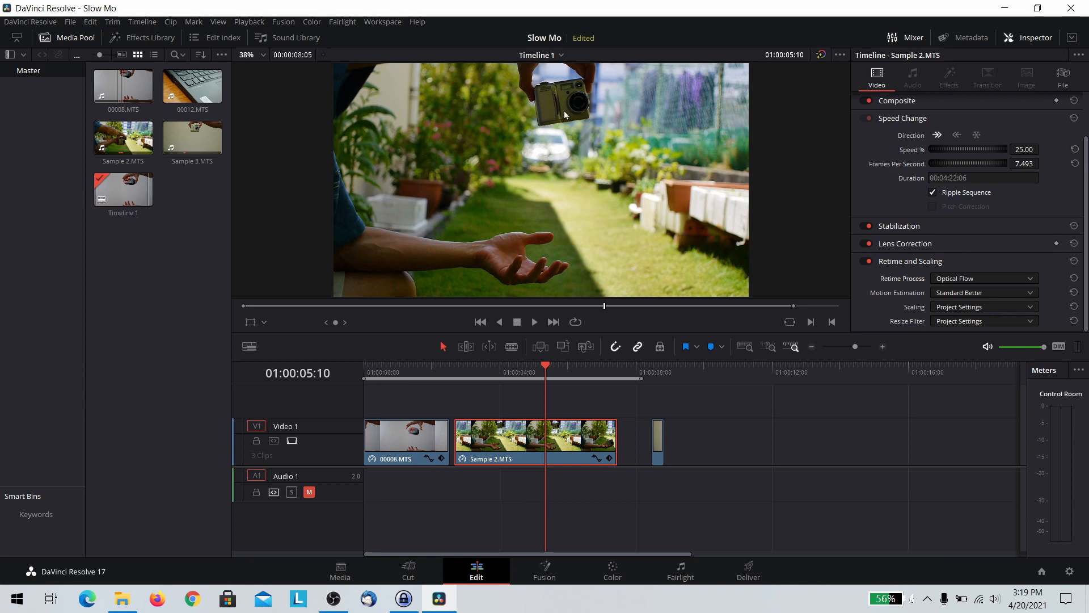
pyautogui.press('space')
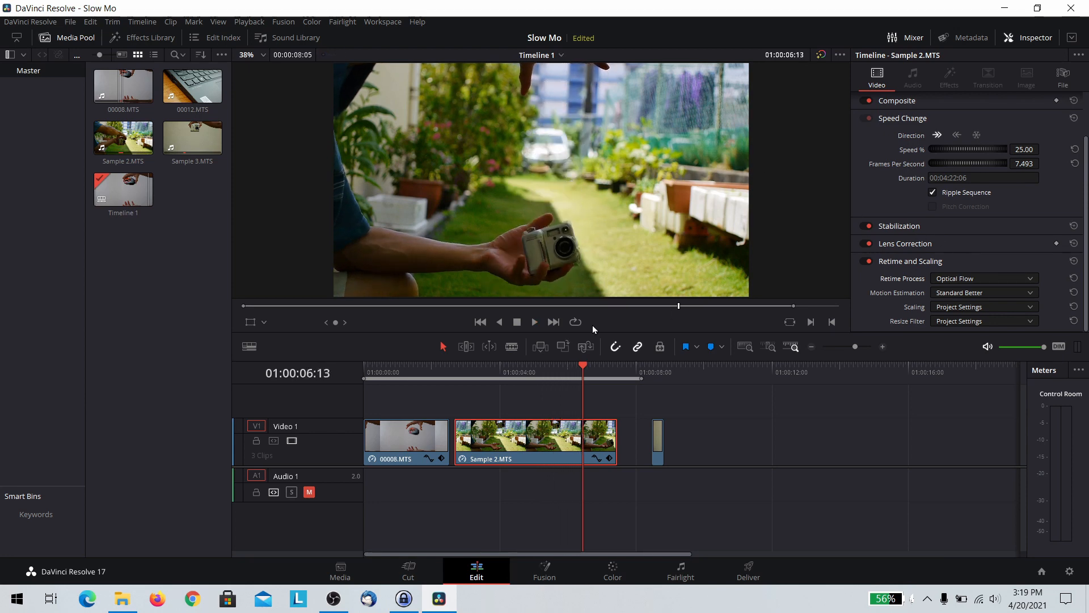
# Return the playhead to the timeline start and set the 00008.MTS clip's retime process to Optical Flow.
pyautogui.click(401, 370)
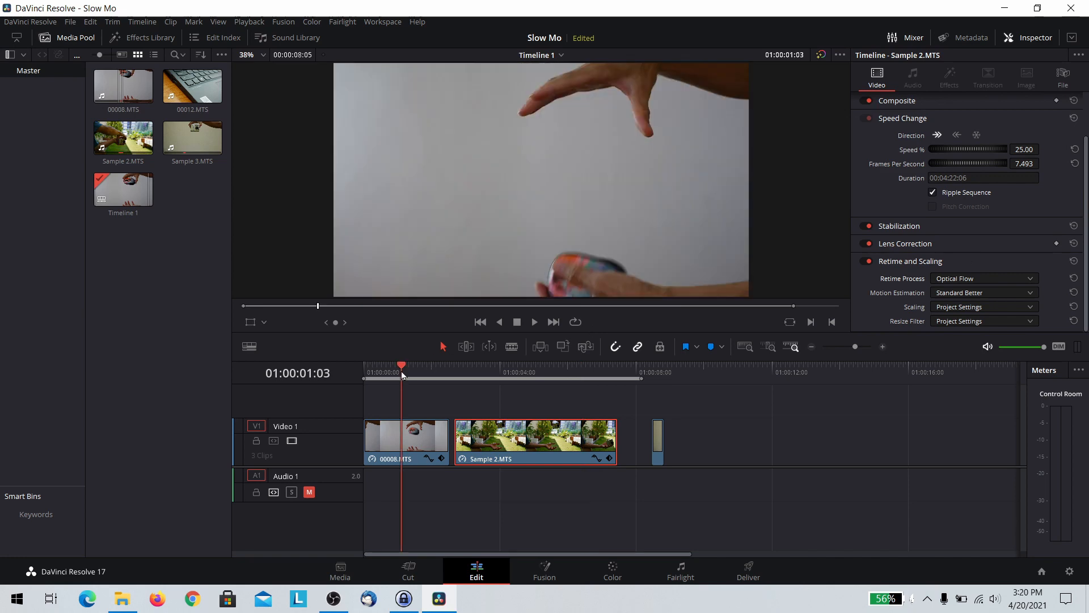
pyautogui.moveTo(402, 367); pyautogui.dragTo(364, 373)
pyautogui.click(396, 435)
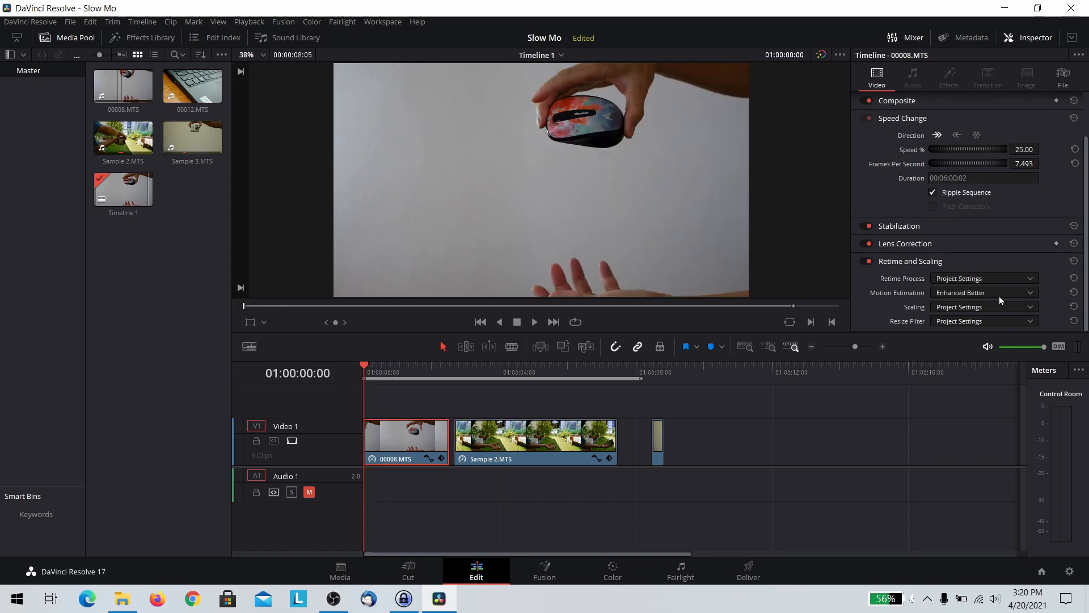
pyautogui.click(1014, 279)
pyautogui.click(975, 330)
# Play and scrub through the mouse drop in the 00008.MTS clip to examine the interpolated frames.
pyautogui.press('space')
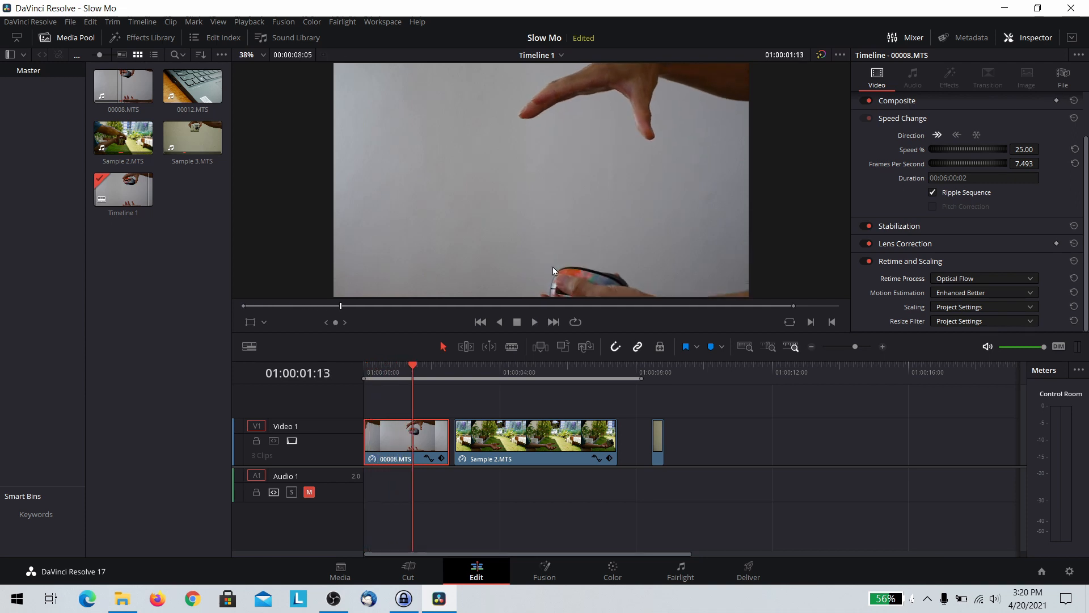
pyautogui.moveTo(411, 365); pyautogui.dragTo(399, 374)
pyautogui.press('space')
pyautogui.press('space')
pyautogui.moveTo(430, 364); pyautogui.dragTo(393, 374)
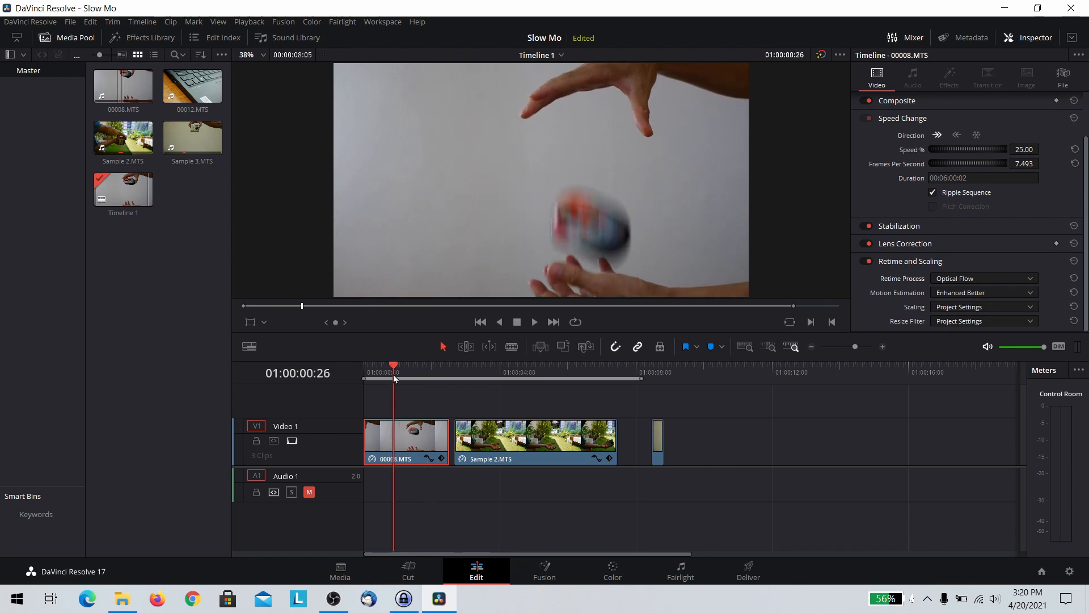
pyautogui.press('Left')
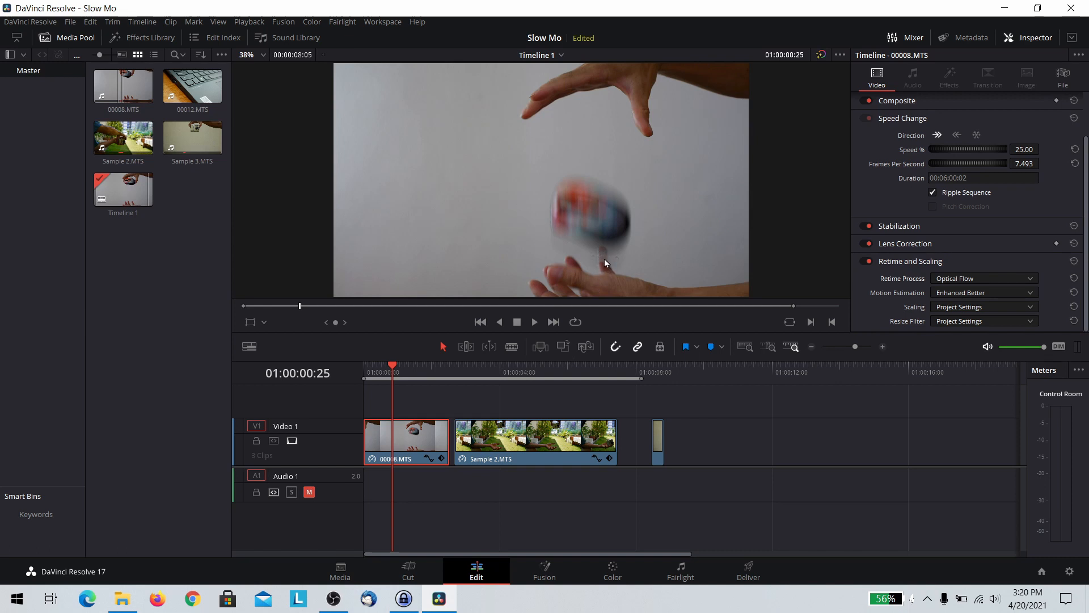
# Step back and forth between frames 01:00:00:24 and 01:00:00:25 of the 00008.MTS mouse drop to compare the interpolated fingers.
pyautogui.press('Left')
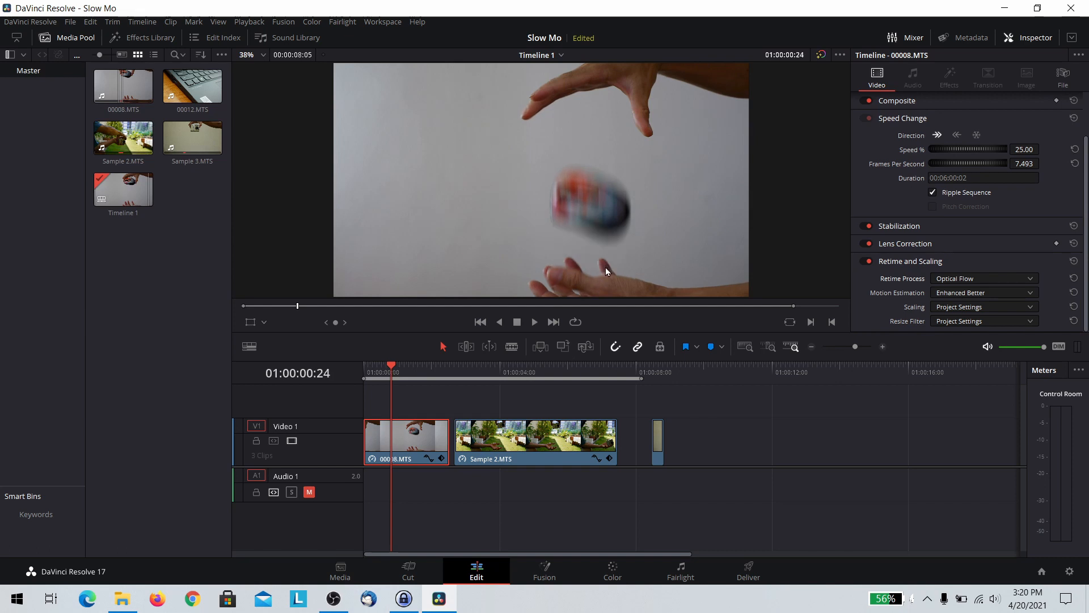
pyautogui.press('Right')
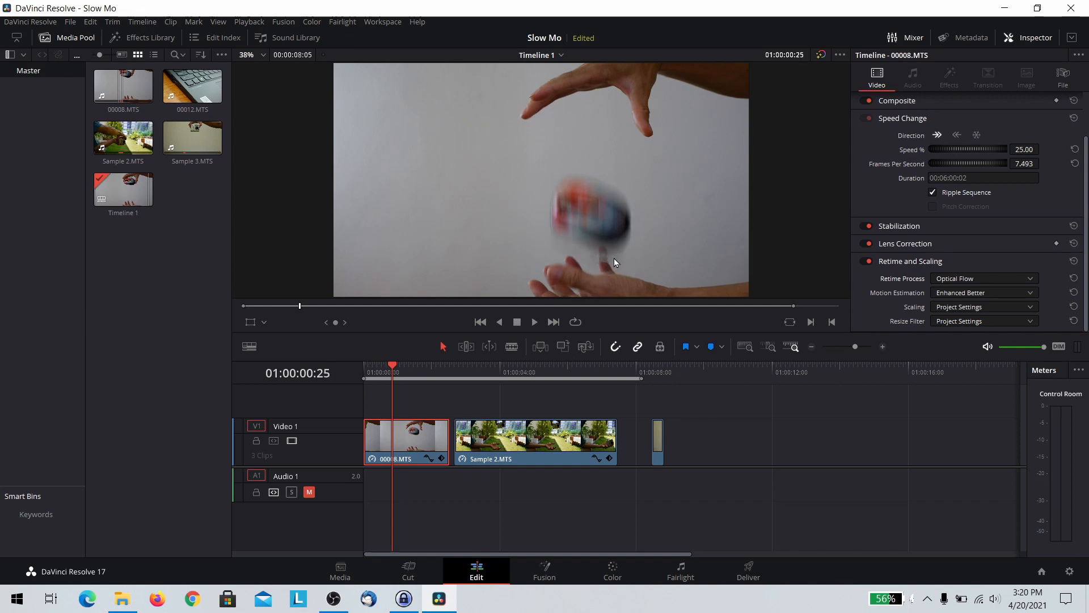
pyautogui.press('Left')
pyautogui.press('Left')
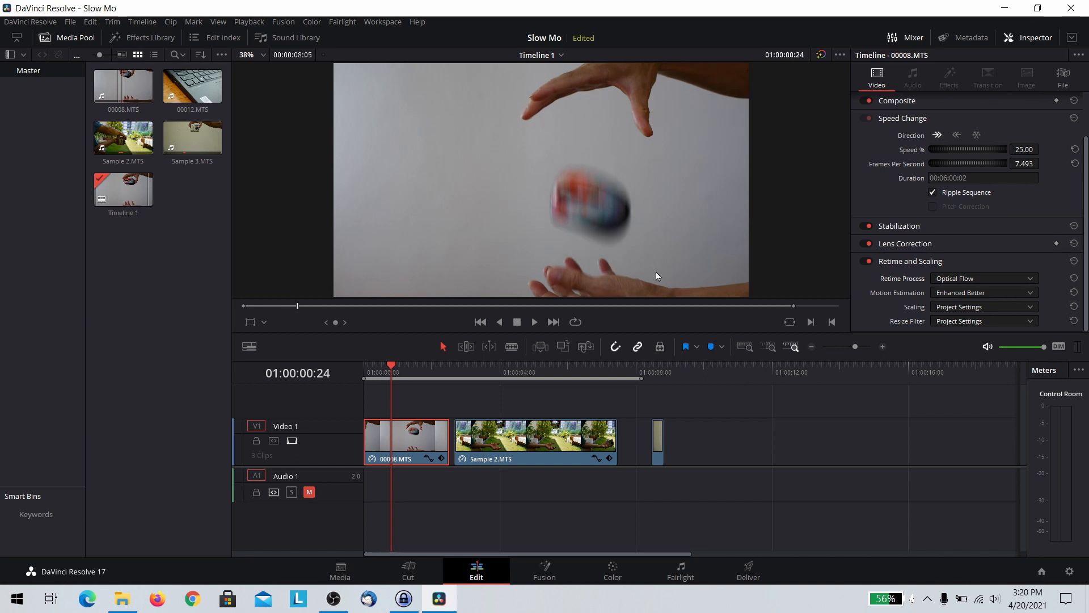
pyautogui.press('Right')
pyautogui.press('Right')
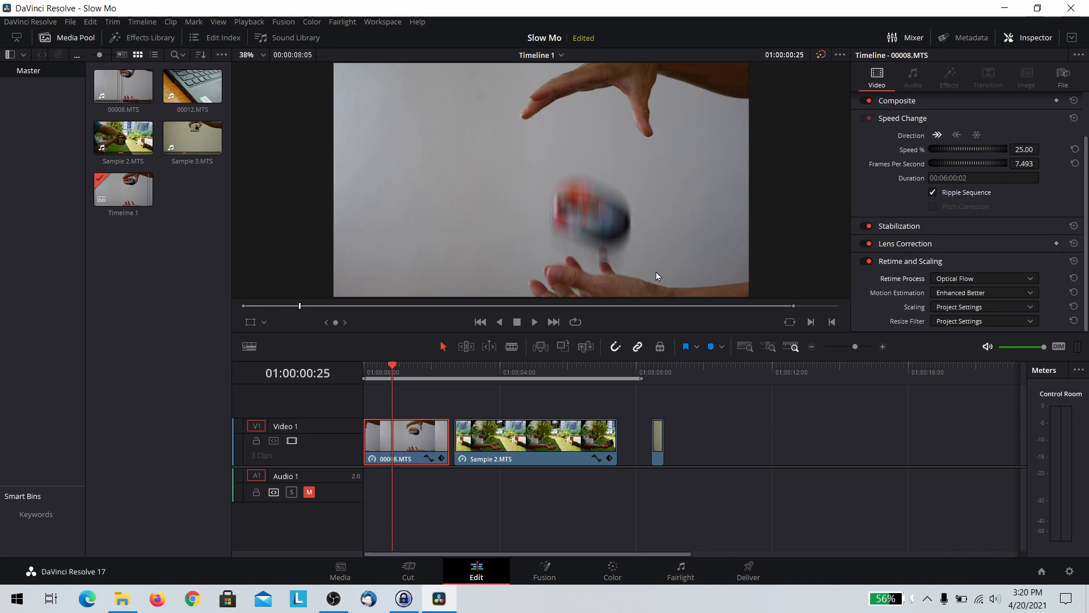
# Switch the 00008.MTS clip's retime process to Project Settings and back to Optical Flow to compare the frame.
pyautogui.click(999, 276)
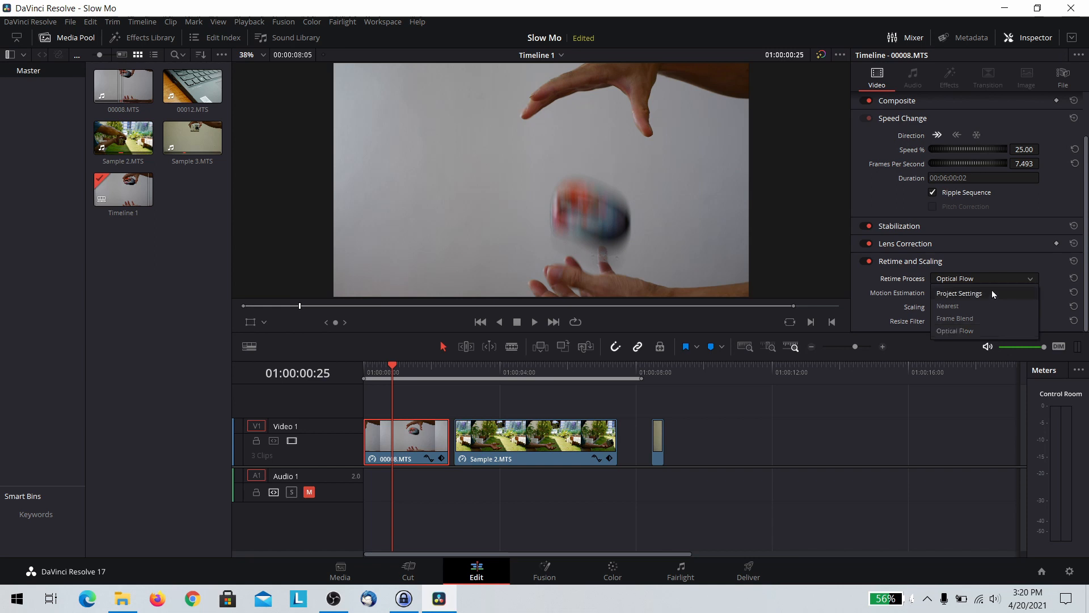
pyautogui.click(974, 295)
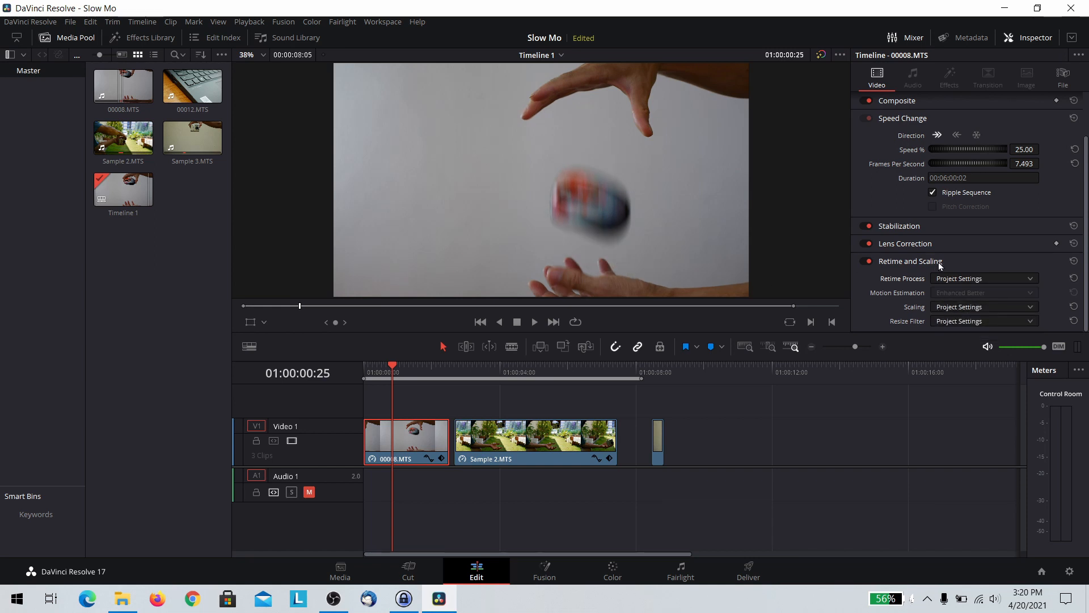
pyautogui.click(962, 278)
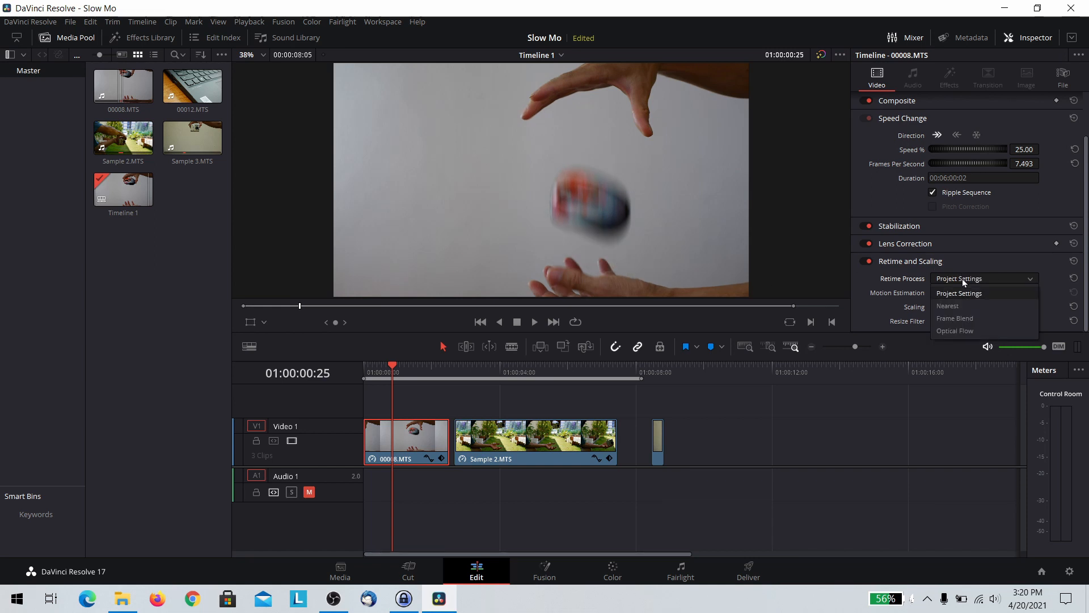
pyautogui.click(961, 331)
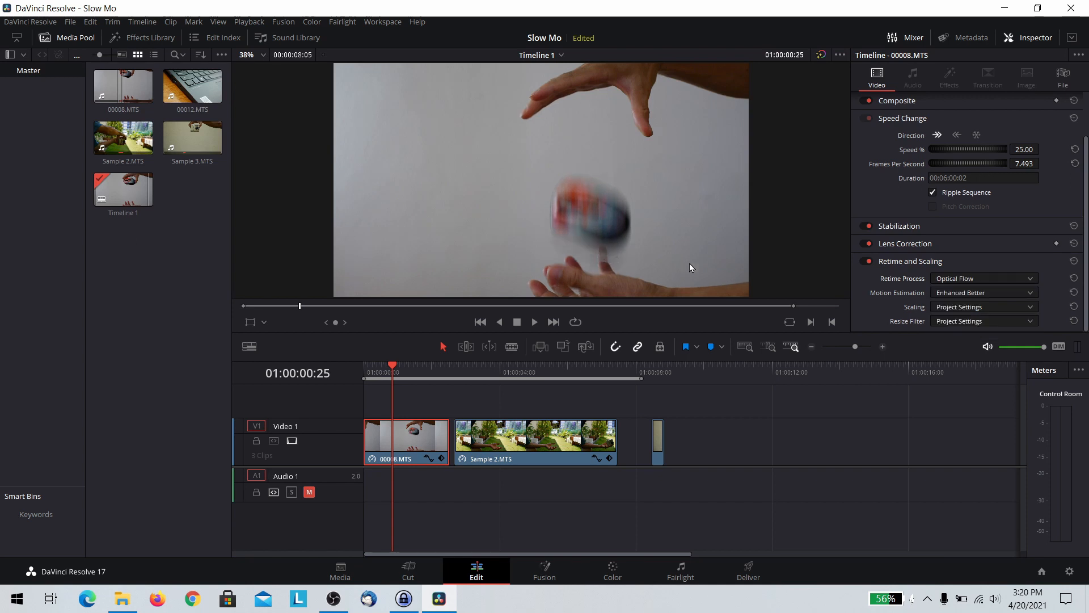
pyautogui.click(971, 277)
pyautogui.press('Escape')
# Move the playhead to 01:00:05:26 in the Sample 2.MTS camera drop and set the selected 00008.MTS clip's retime process to Nearest.
pyautogui.click(541, 369)
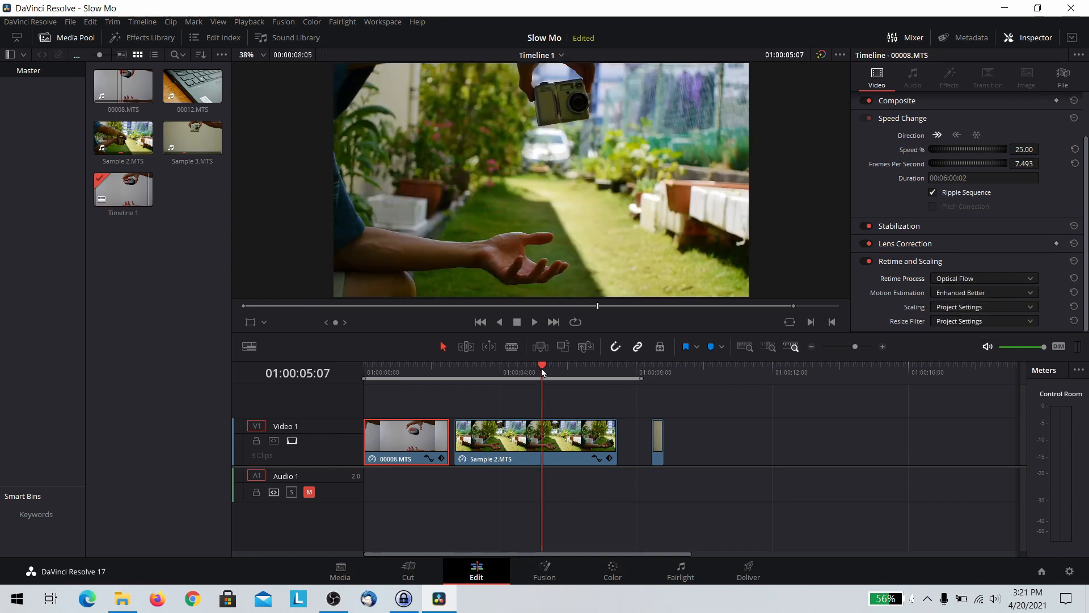
pyautogui.moveTo(541, 367); pyautogui.dragTo(563, 366)
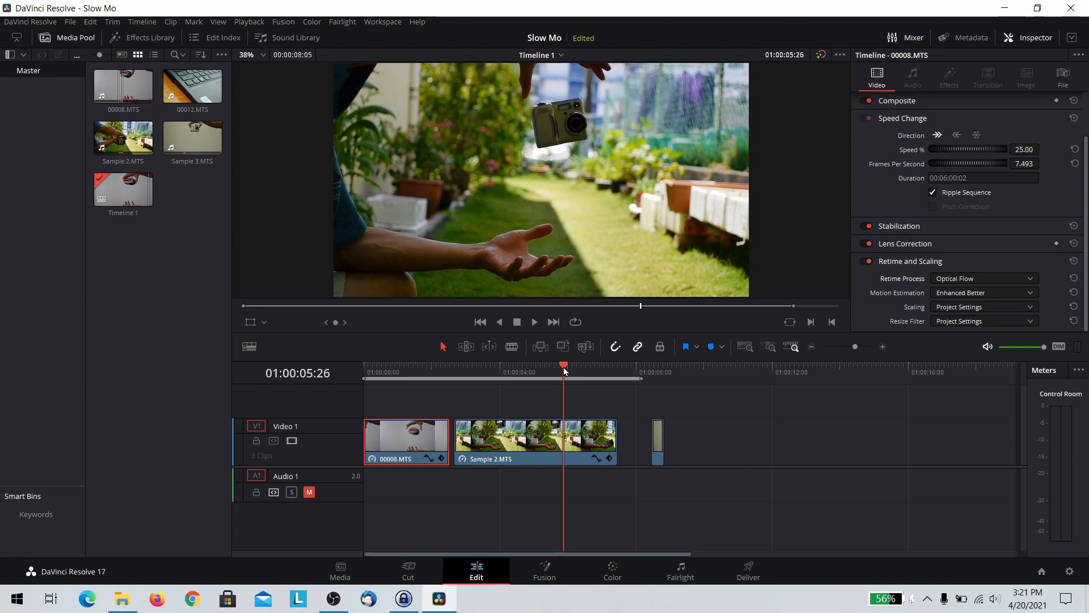
pyautogui.click(950, 280)
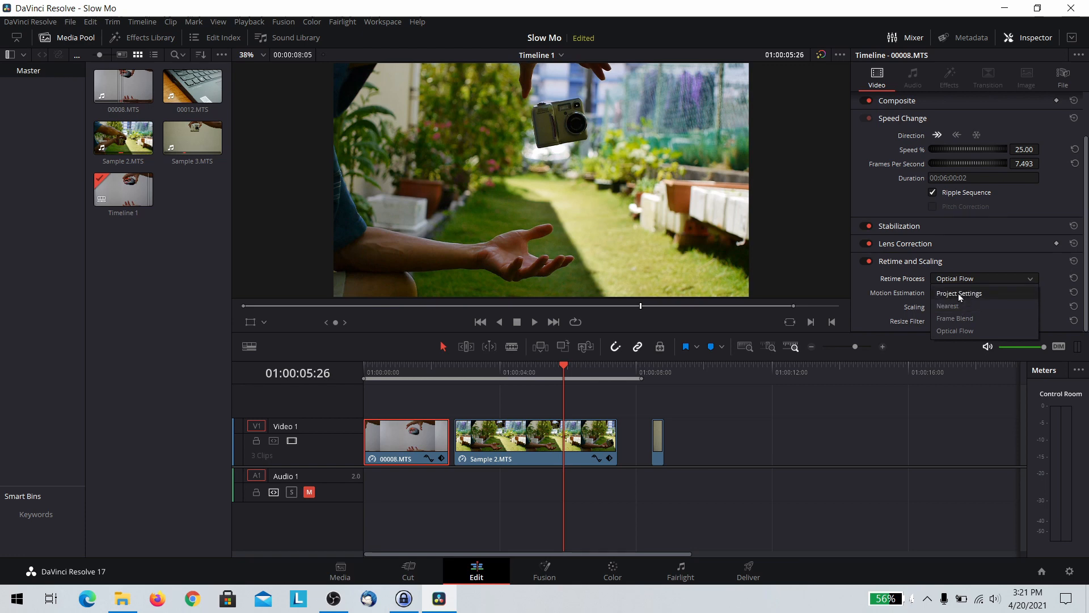
pyautogui.click(950, 306)
# Step frame by frame through the Sample 2.MTS camera drop to 01:00:06:10, examining the camera's shape in each frame.
pyautogui.press('Right')
pyautogui.press('Right')
pyautogui.press('Right')
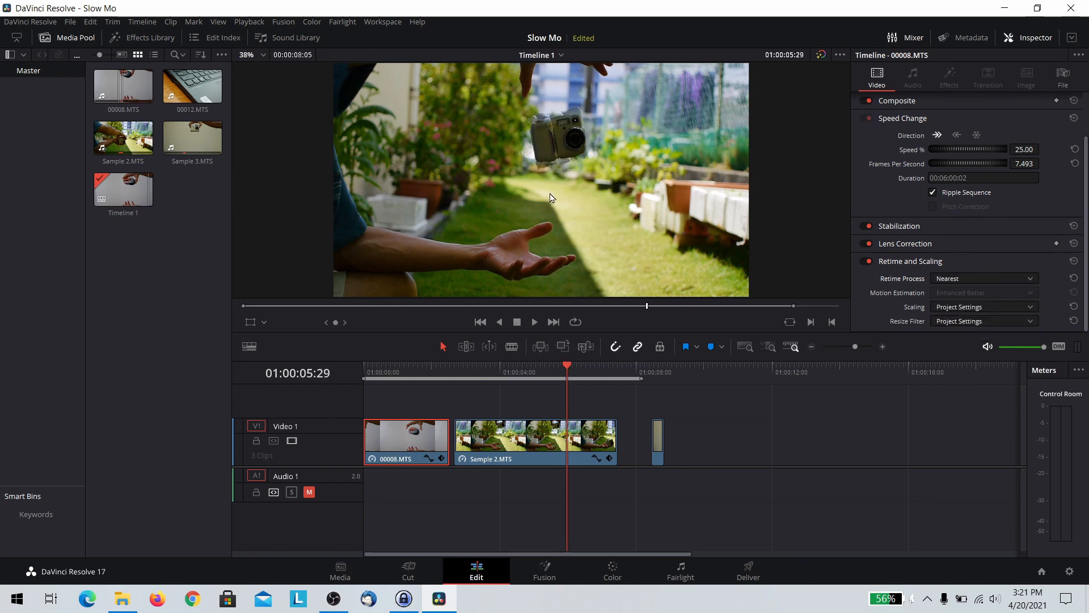
pyautogui.press('Right')
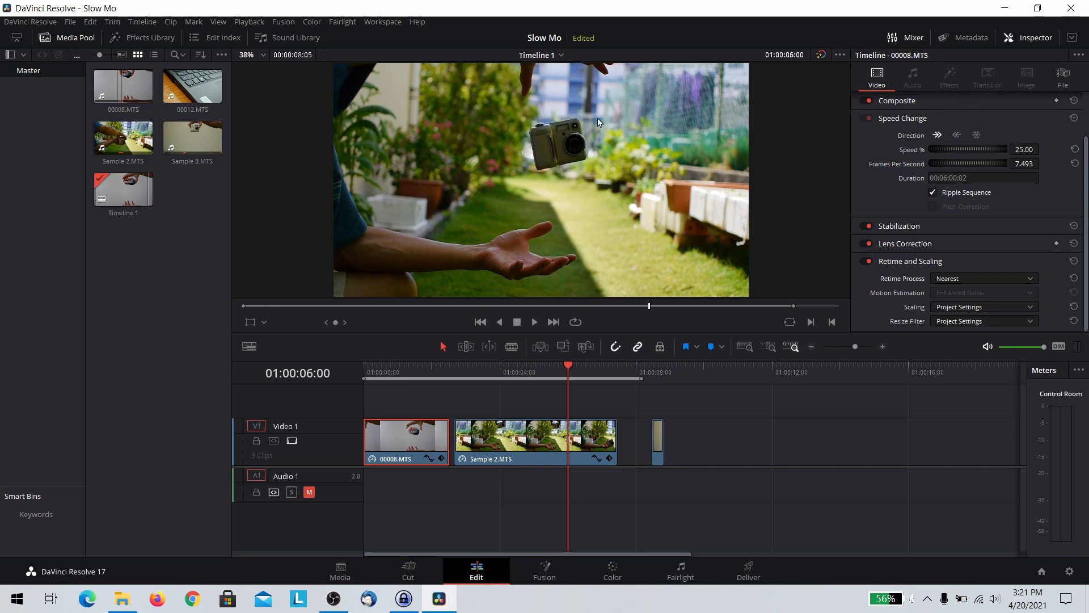
pyautogui.press('Right')
pyautogui.press('Right')
pyautogui.press('Right')
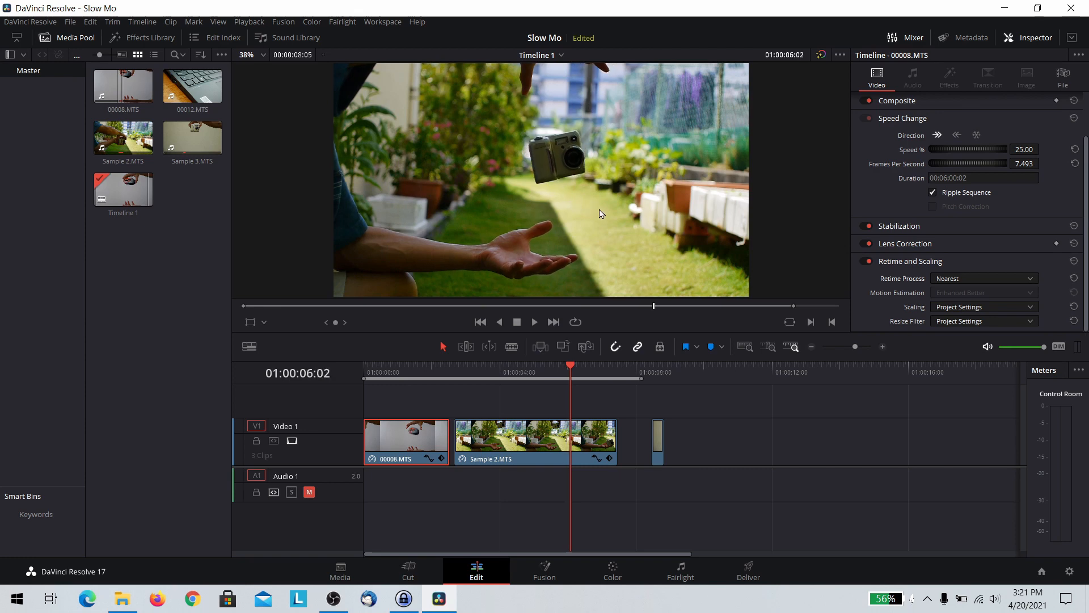
pyautogui.press('Right')
pyautogui.press('Right')
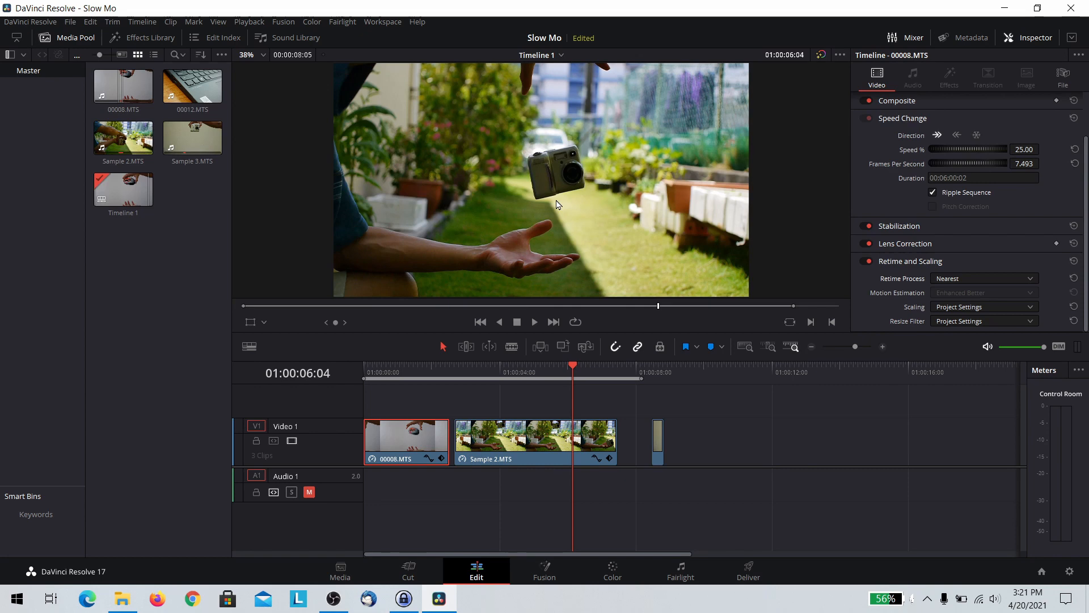
pyautogui.press('Right')
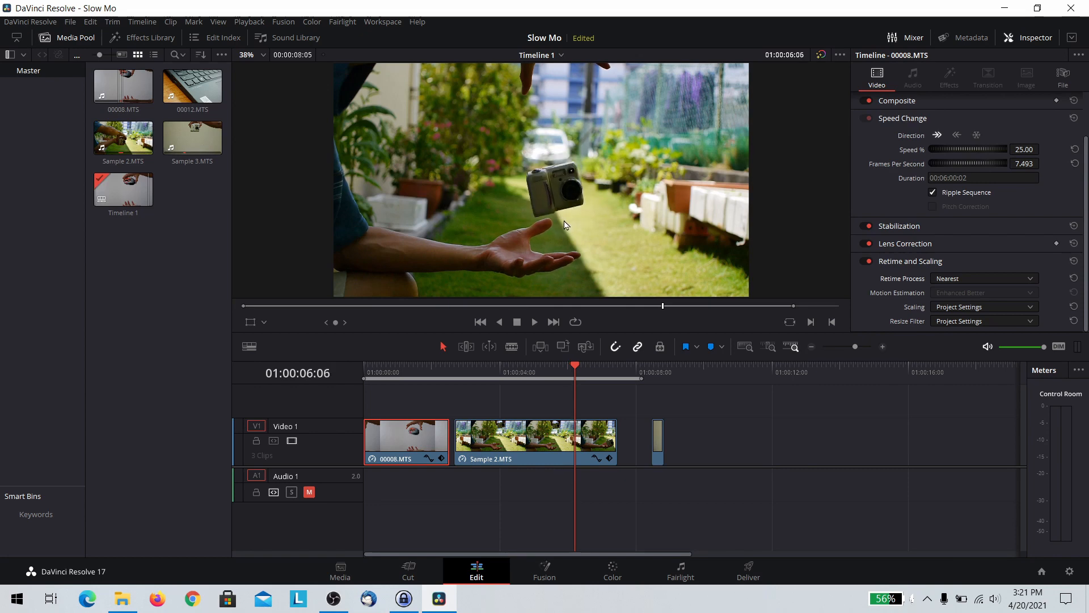
pyautogui.press('Right')
pyautogui.press('Right')
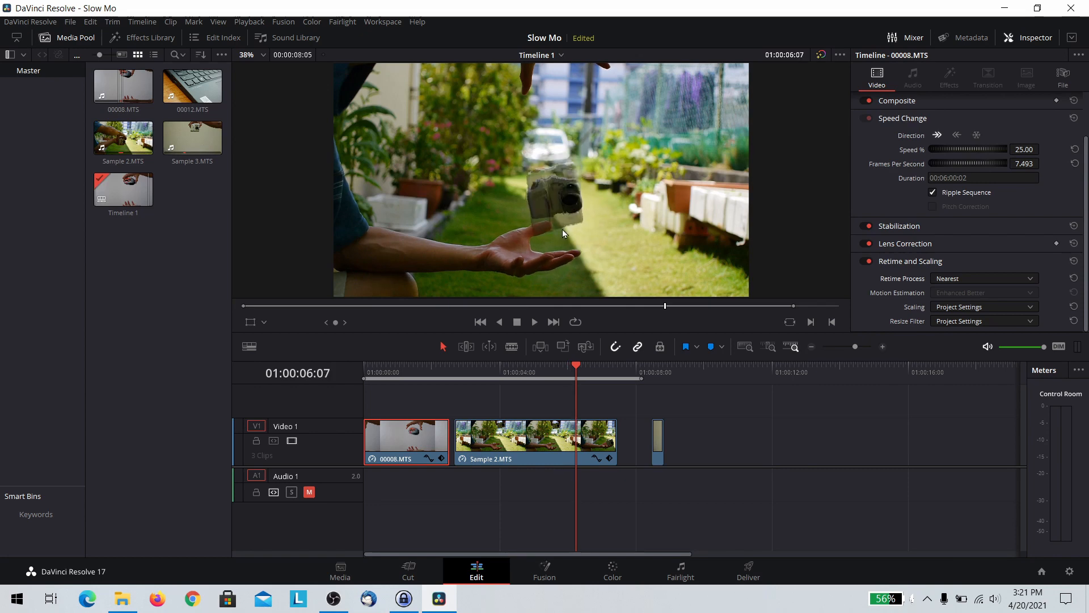
pyautogui.press('Right')
pyautogui.press('Right')
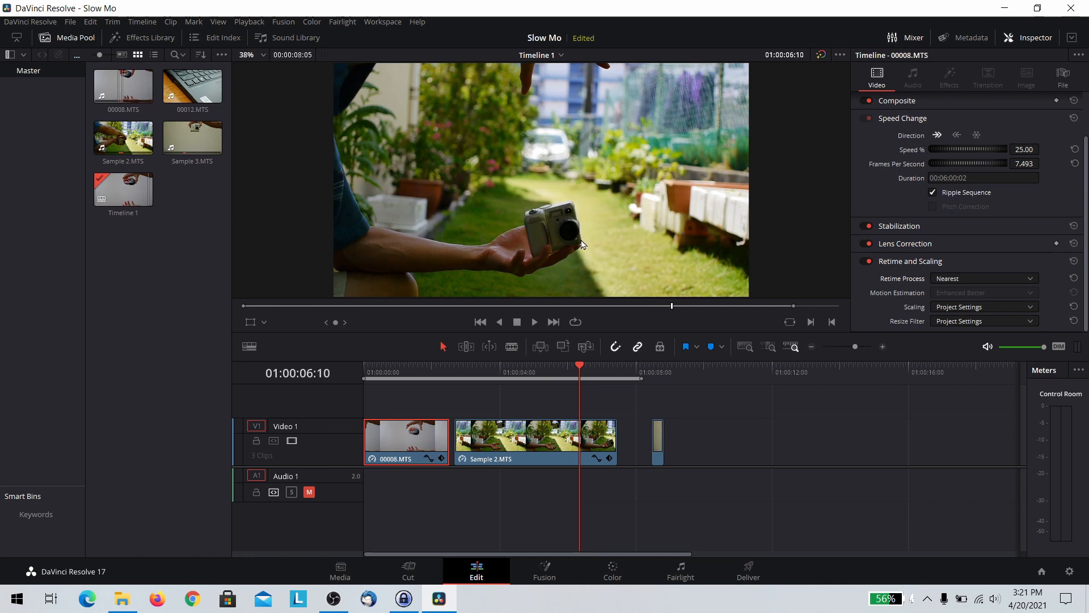
# Set the 00008.MTS clip's retime process back to Optical Flow and return the playhead to the Sample 2.MTS camera drop.
pyautogui.click(954, 278)
pyautogui.click(960, 330)
pyautogui.click(555, 366)
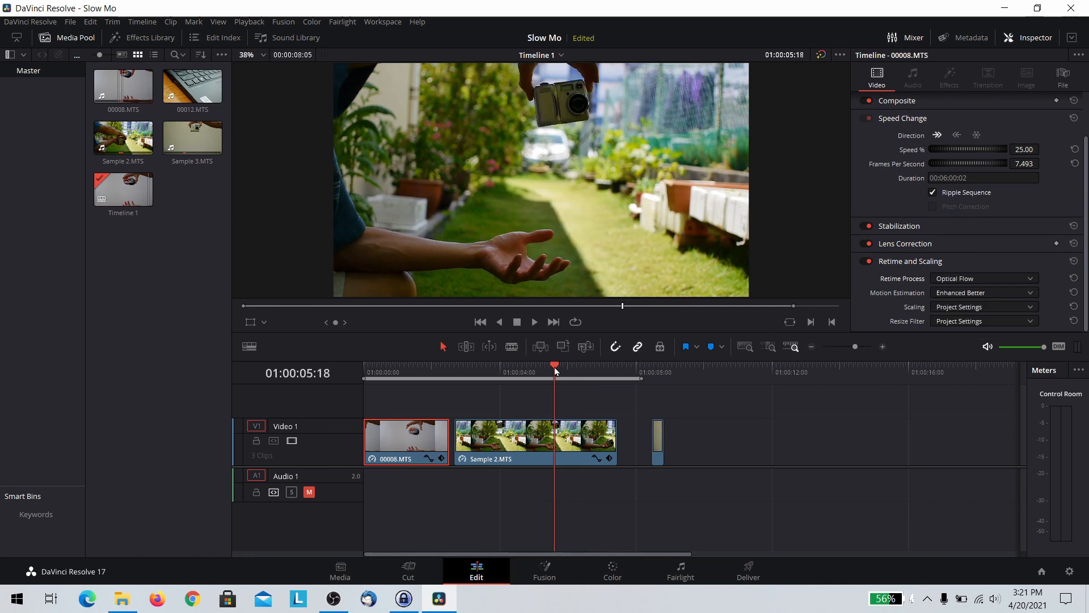
pyautogui.moveTo(554, 368); pyautogui.dragTo(567, 366)
# Step through the falling camera's frames in Sample 2.MTS again up to 01:00:06:10 to look for distorted interpolation.
pyautogui.press('Right')
pyautogui.press('Right')
pyautogui.press('Right')
pyautogui.press('Right')
pyautogui.press('Right')
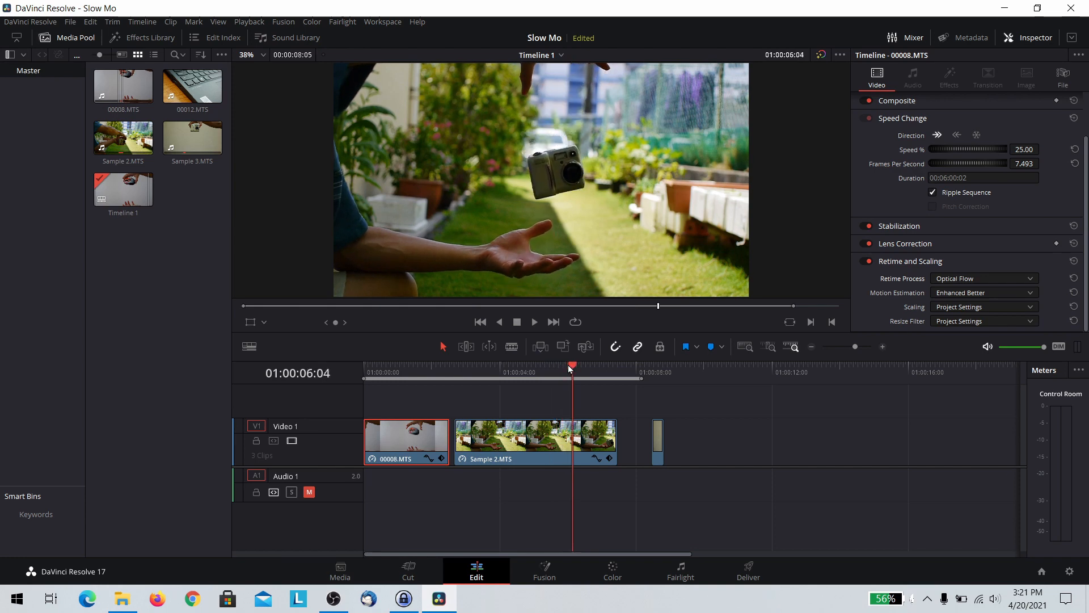
pyautogui.press('Right')
pyautogui.press('Right')
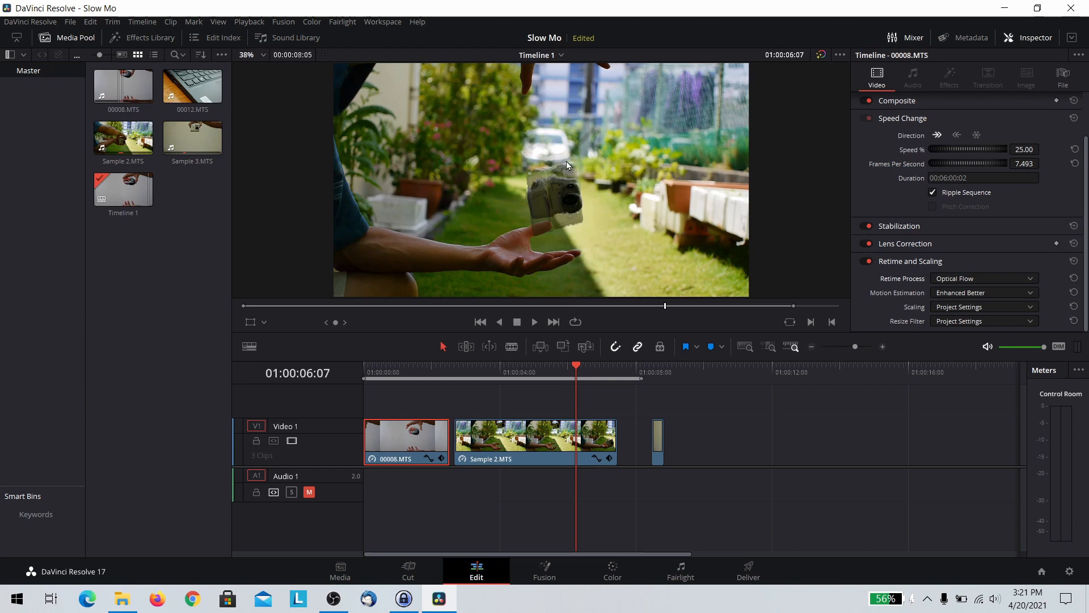
pyautogui.press('Right')
pyautogui.press('Right')
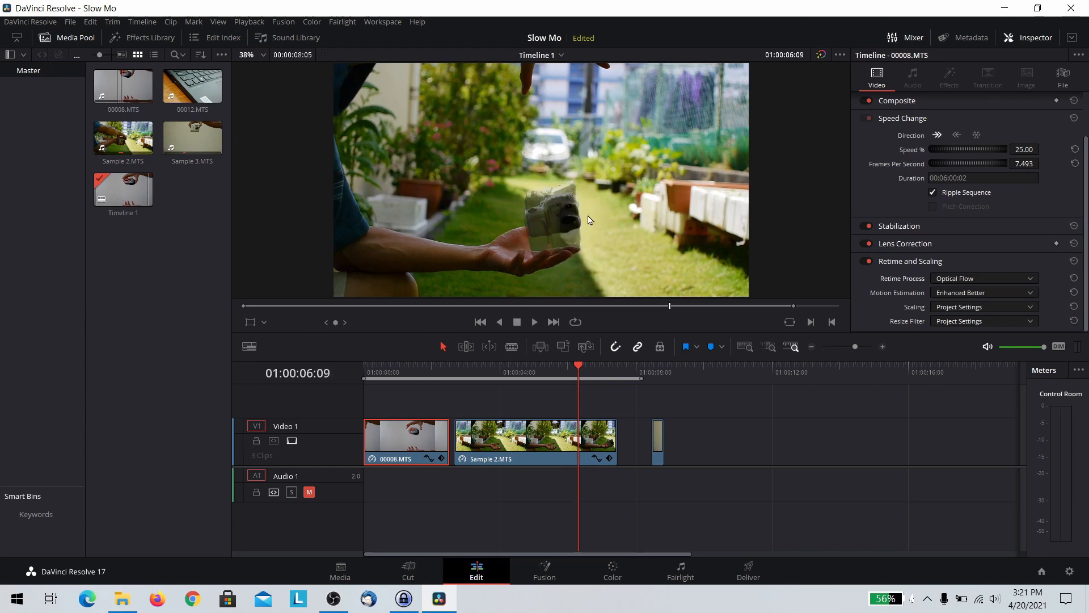
pyautogui.press('Right')
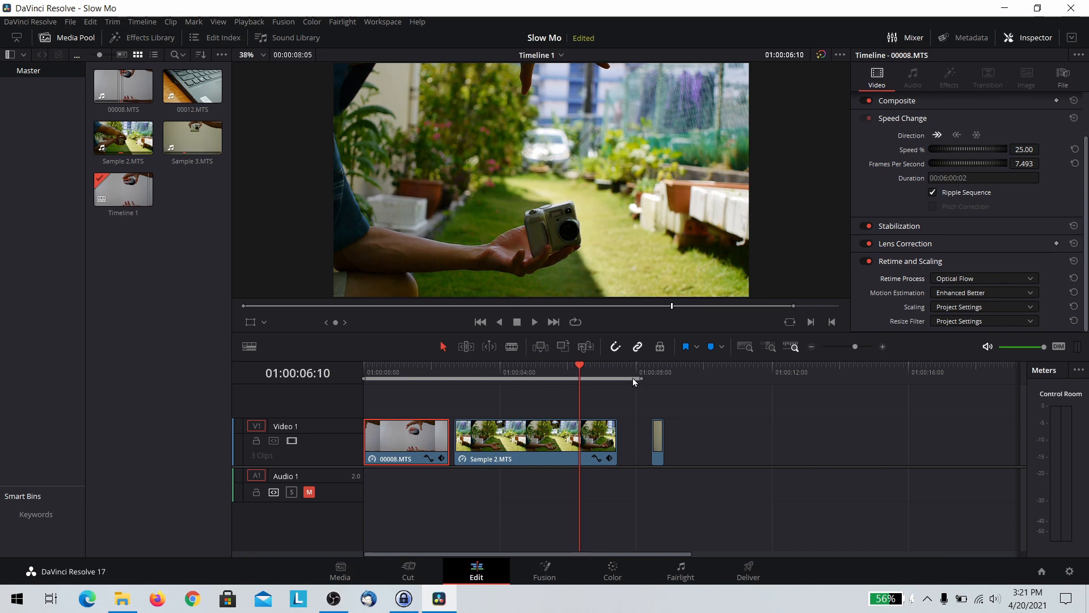
# Set the Sample 3.MTS clip's speed to 25% and view its camera drop at 01:00:09:09.
pyautogui.click(653, 370)
pyautogui.click(658, 443)
pyautogui.click(1029, 149)
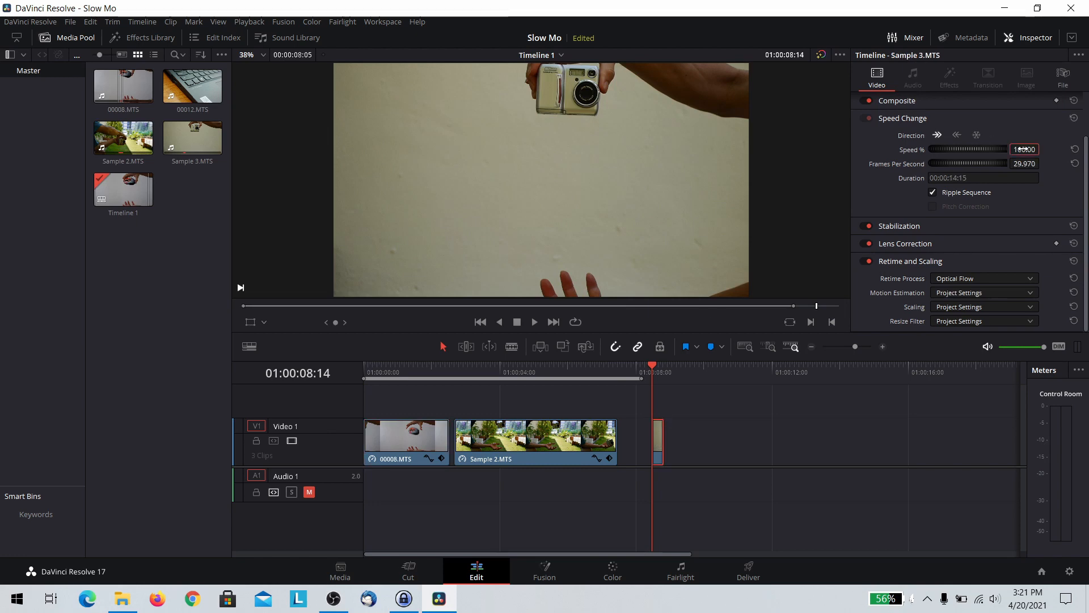
pyautogui.write('25')
pyautogui.press('Return')
pyautogui.click(678, 369)
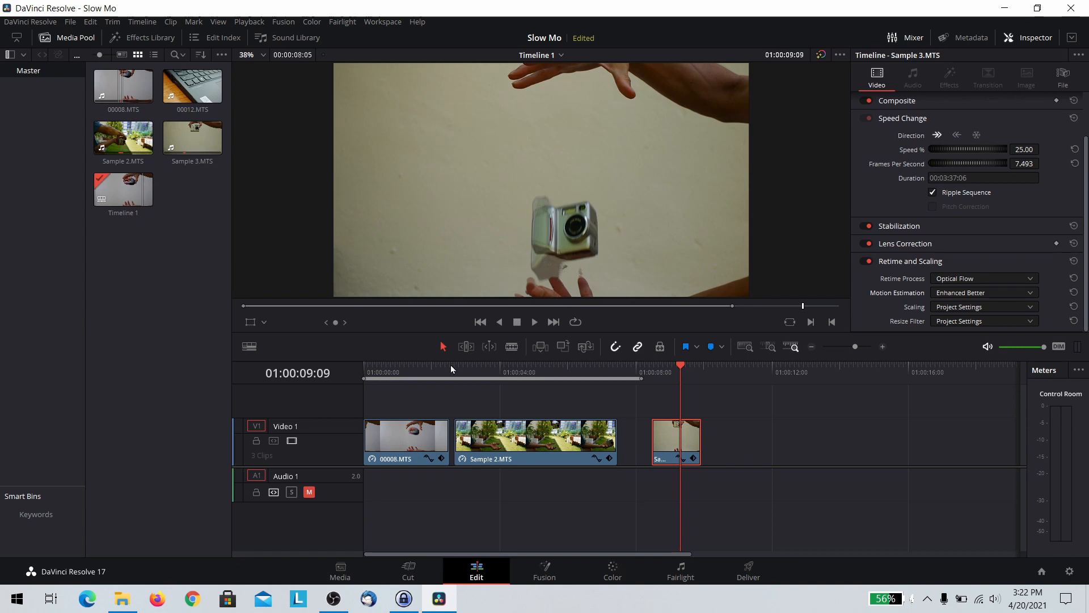
# Return to the 00008.MTS mouse drop and step through the frames up to 01:00:00:27 to examine the motion blur.
pyautogui.click(425, 370)
pyautogui.moveTo(424, 370); pyautogui.dragTo(392, 366)
pyautogui.press('Left')
pyautogui.press('Left')
pyautogui.press('Right')
pyautogui.press('Right')
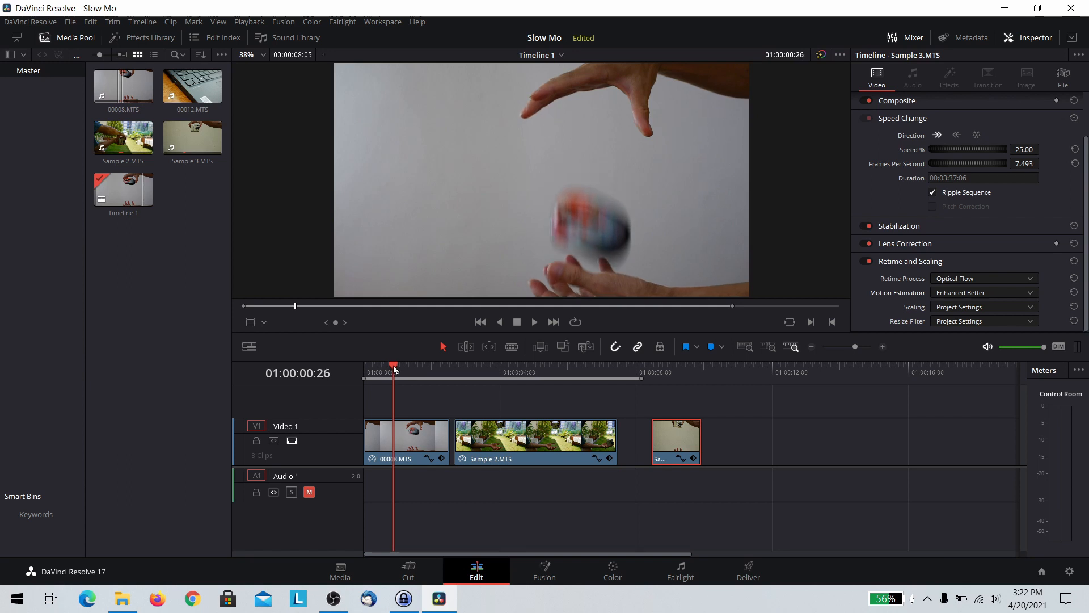
pyautogui.press('Right')
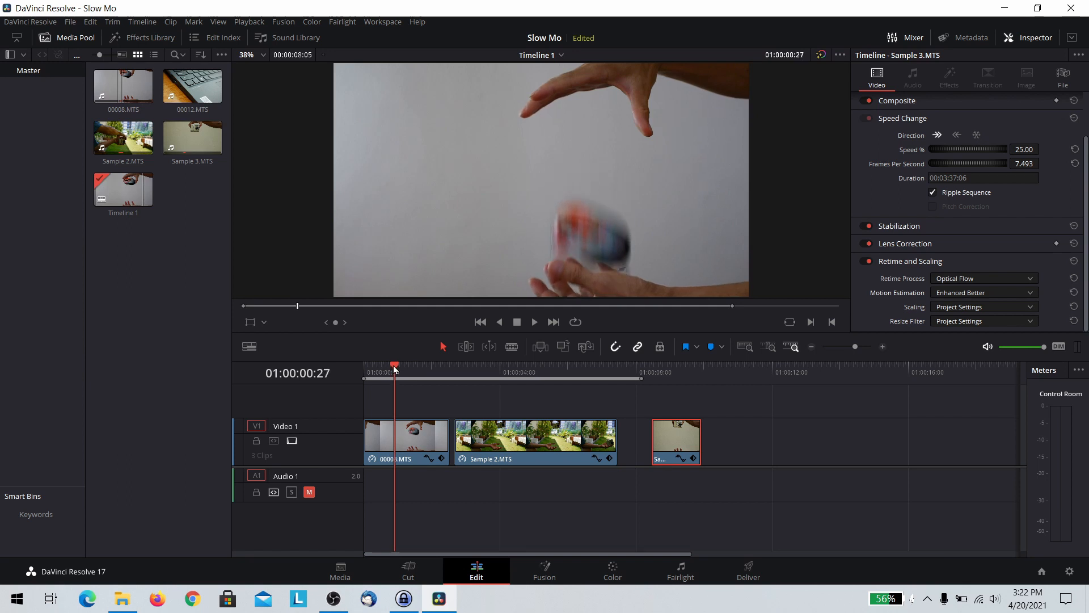
# Move the playhead to the start of the Sample 3.MTS clip and step through its camera drop frames.
pyautogui.click(662, 376)
pyautogui.press('Right')
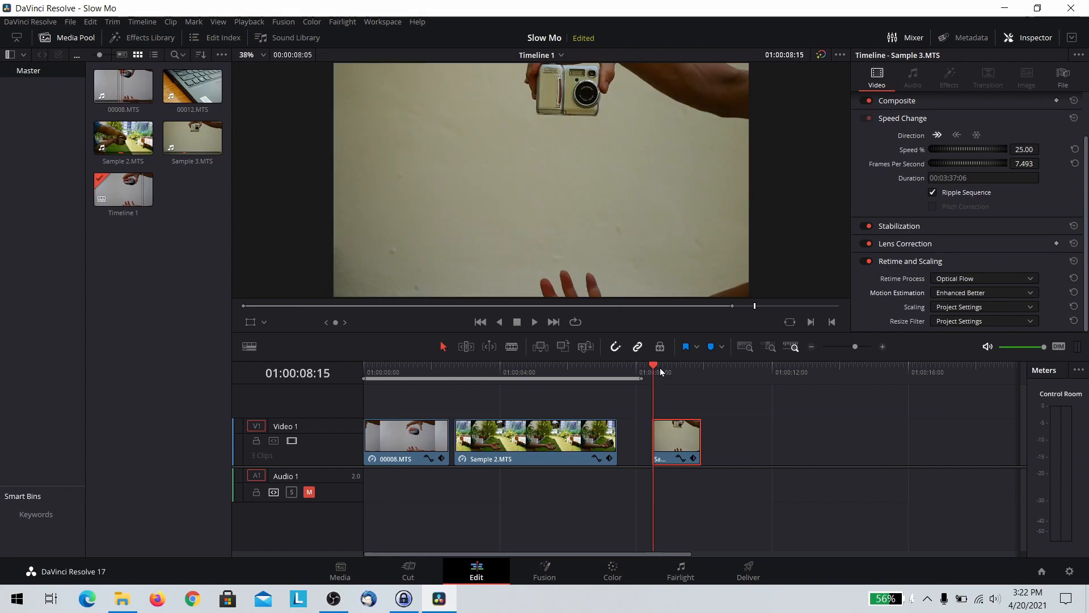